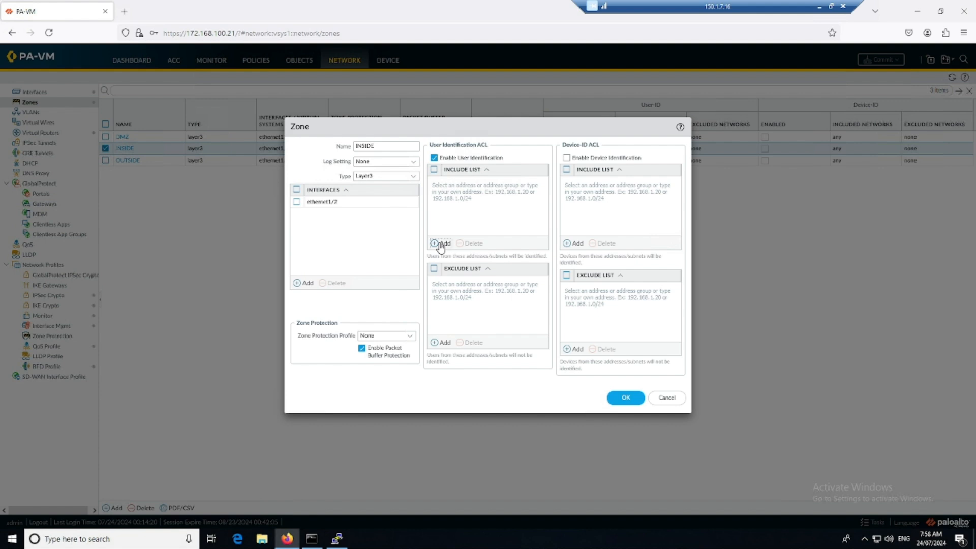
# Step: Start a new network entry in the INSIDE zone's User-ID include list
pyautogui.click(440, 244)
# Step: Include 172.168.2.0/24 in the INSIDE zone's User-ID list and save the zone
pyautogui.write('172.1')
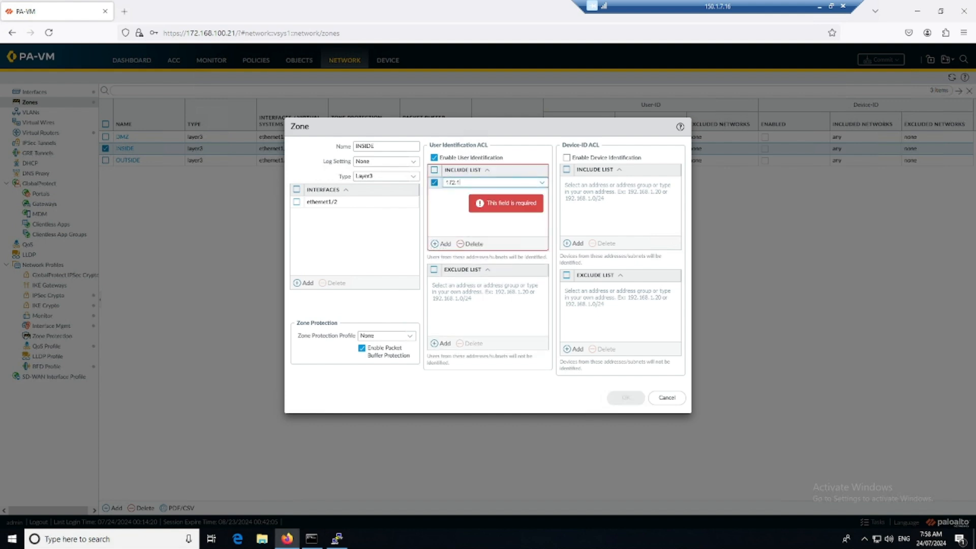
pyautogui.write('68.2.0/24')
pyautogui.click(481, 203)
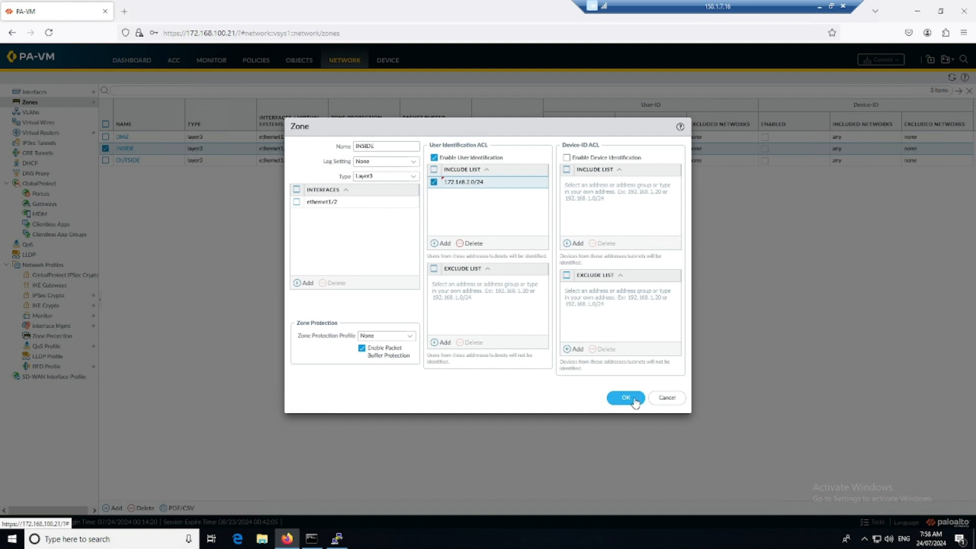
pyautogui.click(627, 397)
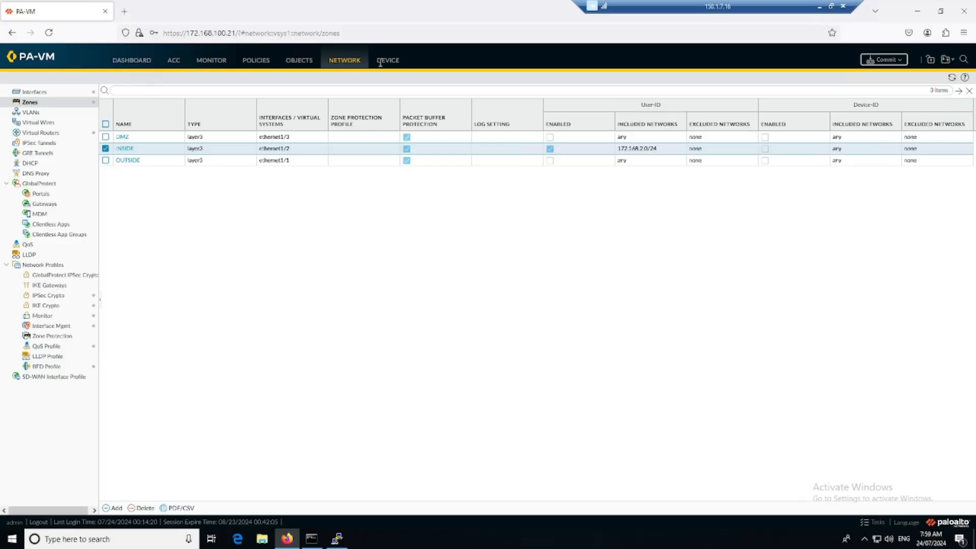
# Step: Open the User-ID Agent Setup editor under Device > User Identification, then view the lab diagram PDF
pyautogui.click(390, 71)
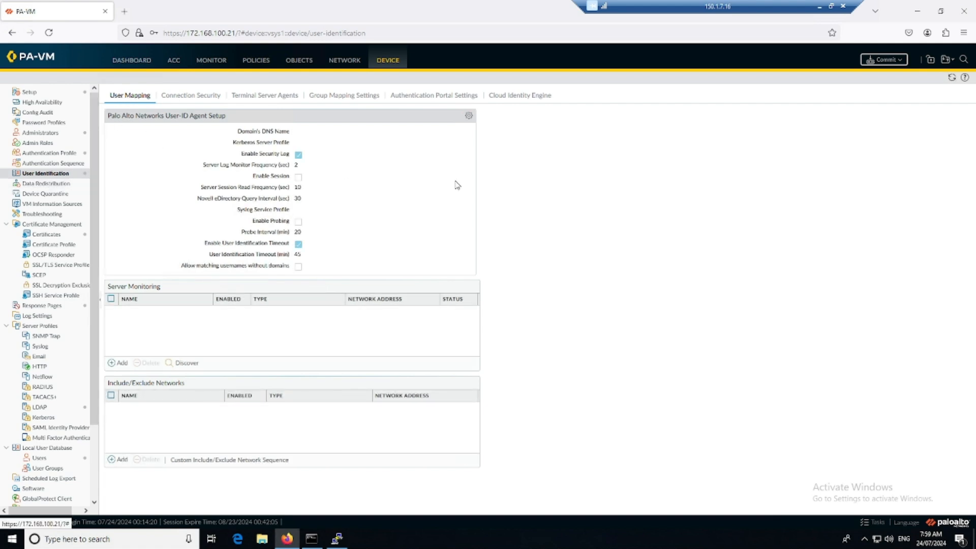
pyautogui.click(469, 115)
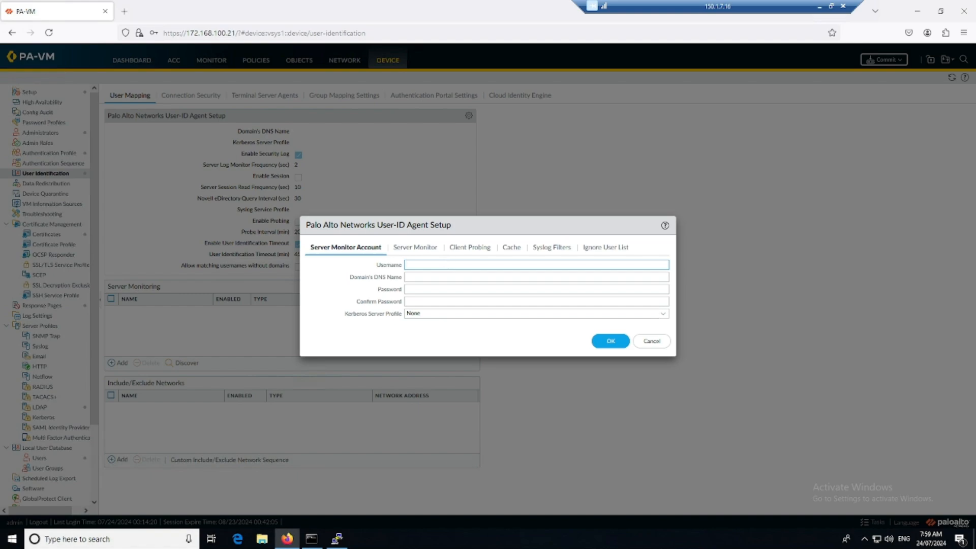
pyautogui.hotkey('alt', 'Tab')
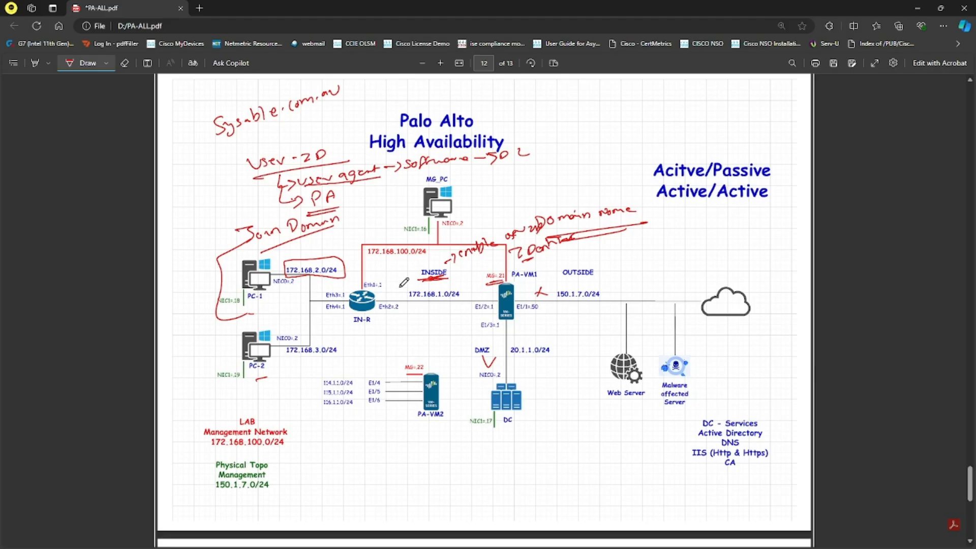
# Step: Handwrite and underline 'Administrator Log' and 'Service account' in red at the diagram's top right
pyautogui.moveTo(559, 125); pyautogui.dragTo(651, 103)
pyautogui.moveTo(555, 148)
pyautogui.mouseDown()
pyautogui.moveTo(683, 101)
pyautogui.moveTo(681, 112)
pyautogui.mouseUp()
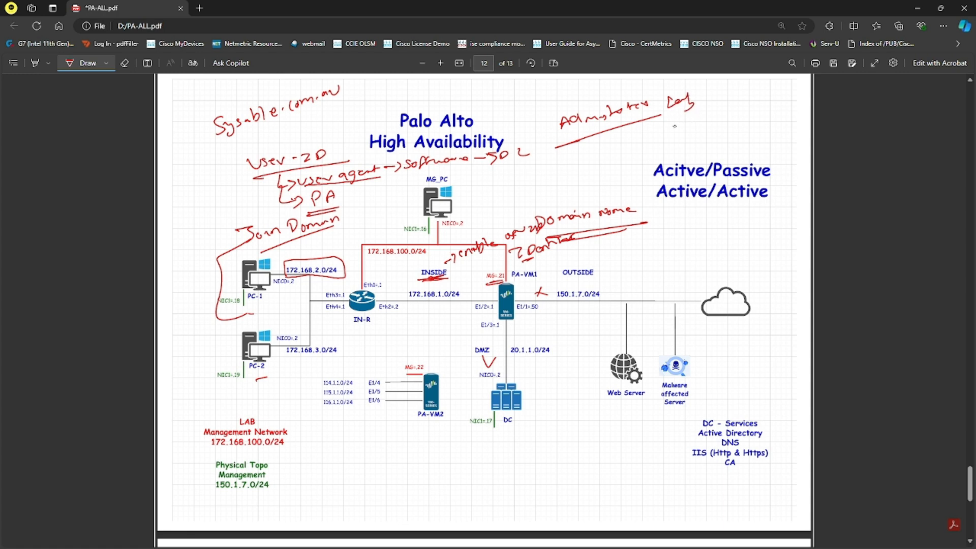
pyautogui.moveTo(581, 158); pyautogui.dragTo(700, 125)
pyautogui.moveTo(701, 118); pyautogui.dragTo(705, 127)
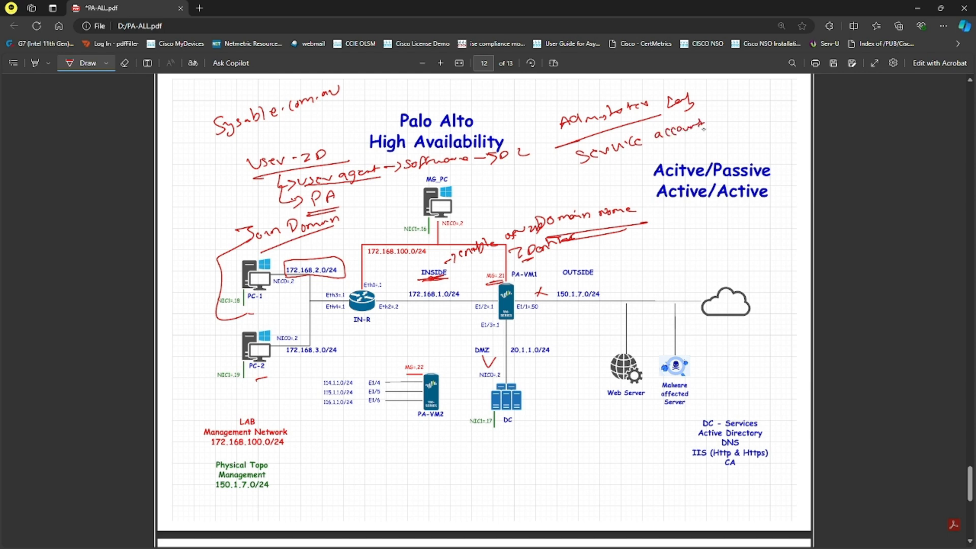
pyautogui.moveTo(605, 170)
pyautogui.mouseDown()
pyautogui.moveTo(707, 133)
pyautogui.moveTo(681, 149)
pyautogui.mouseUp()
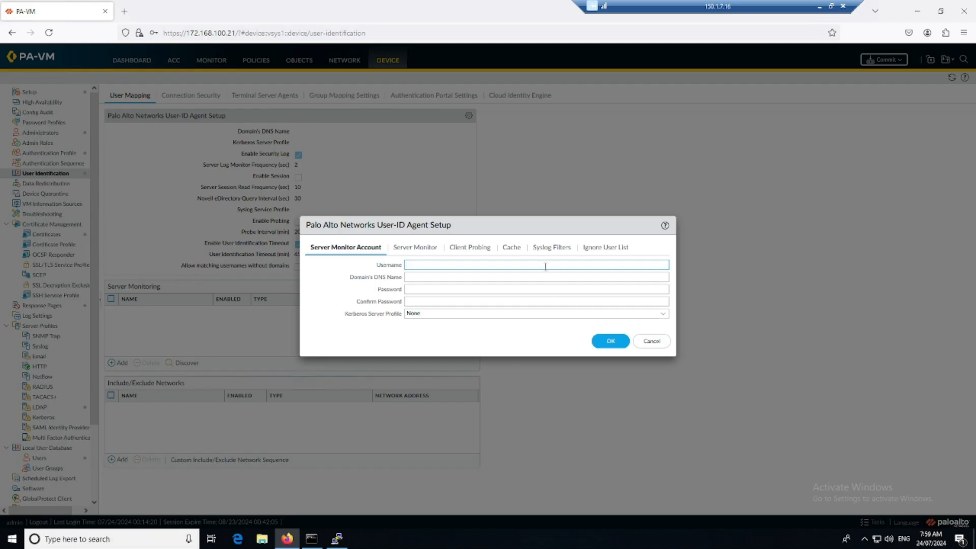
# Step: Enter the domain administrator username, DNS name sysable.com.au and matching passwords for the server monitor account
pyautogui.click(545, 267)
pyautogui.write('sysadle\\administrator')
pyautogui.moveTo(472, 264); pyautogui.dragTo(404, 265)
pyautogui.click(387, 290)
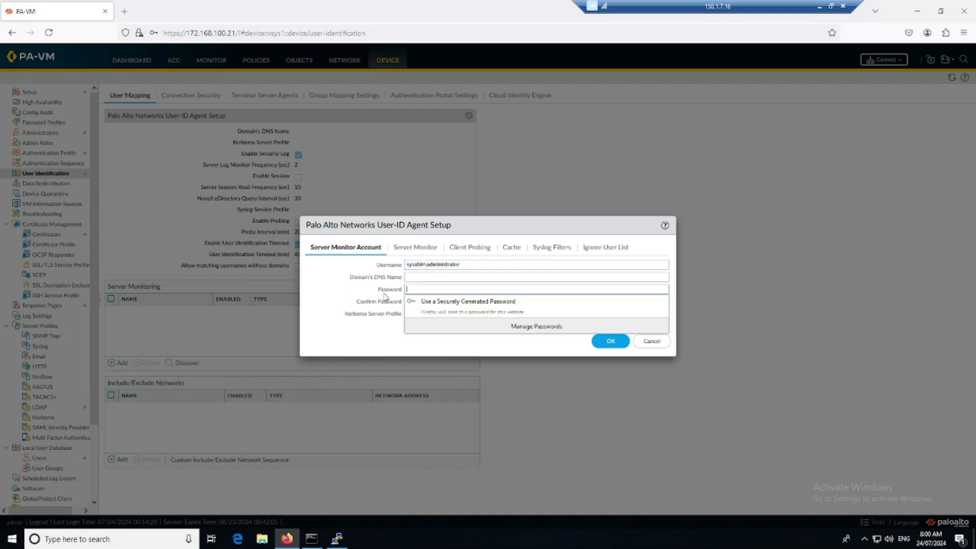
pyautogui.click(422, 275)
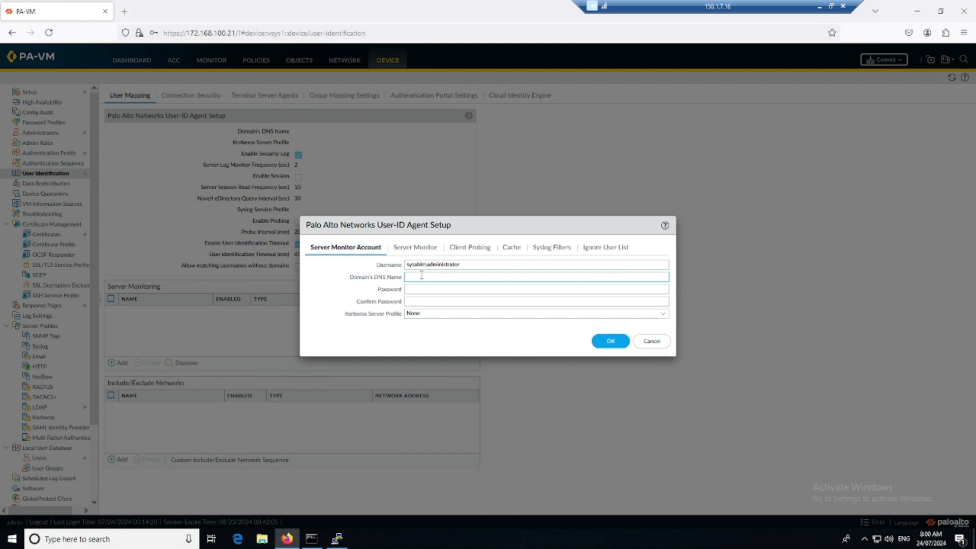
pyautogui.write('sysable.com.au')
pyautogui.press('Tab')
pyautogui.write('•••••••')
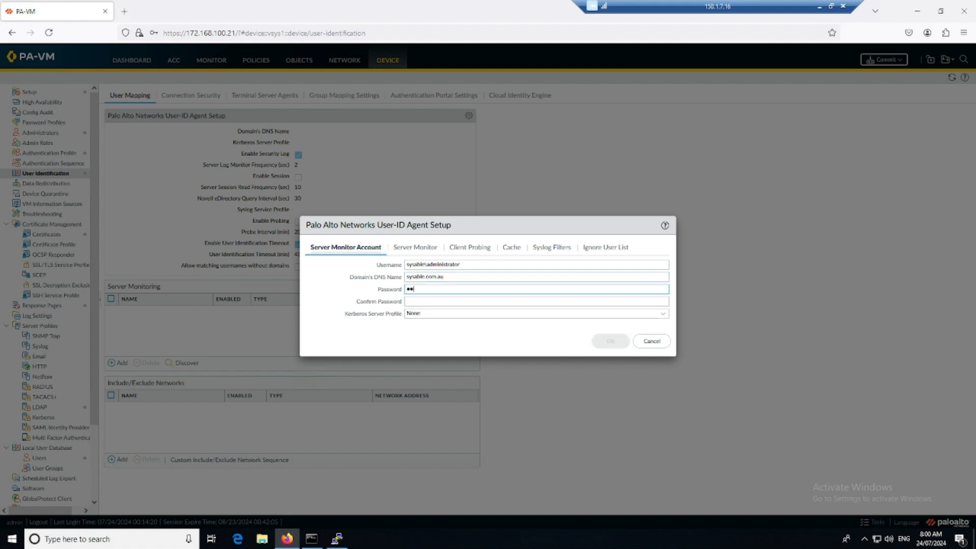
pyautogui.press('Tab')
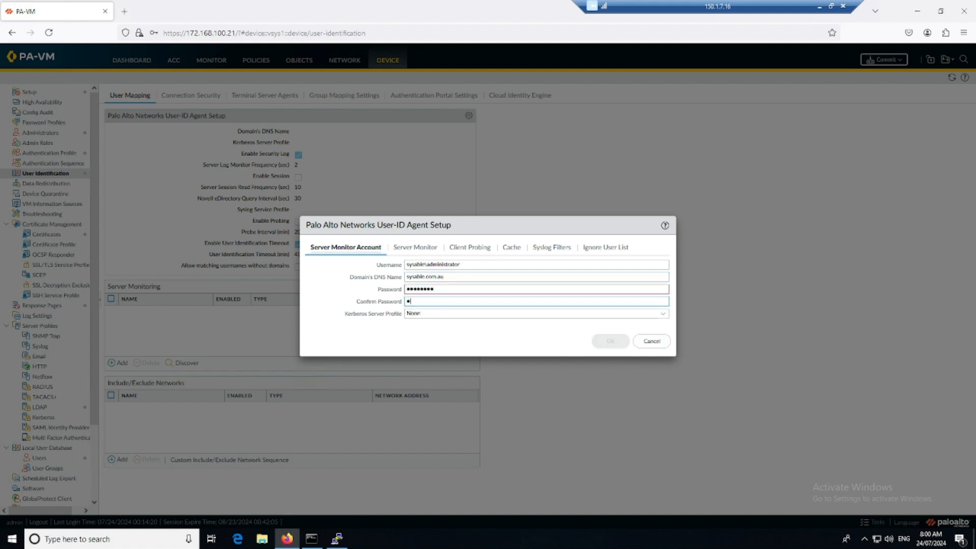
pyautogui.write('•••••••••')
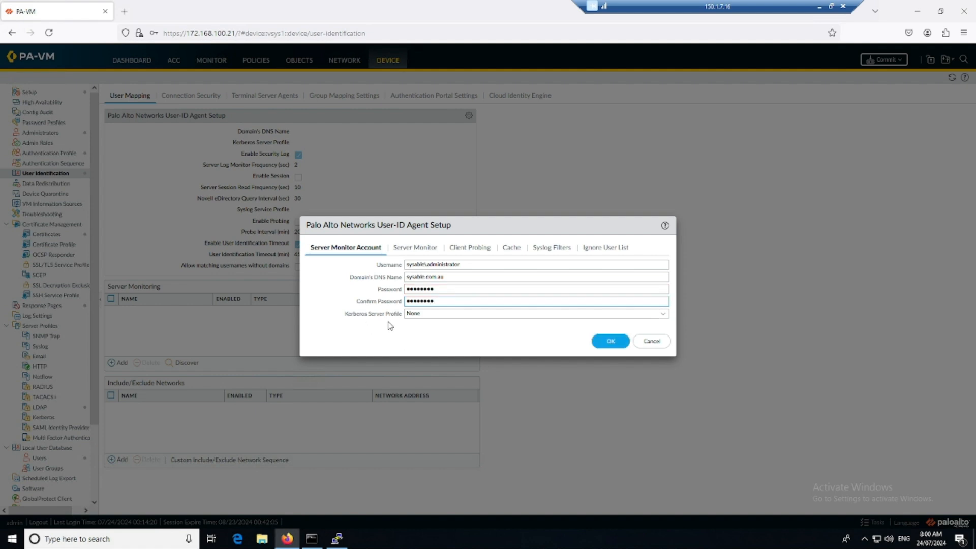
pyautogui.click(414, 250)
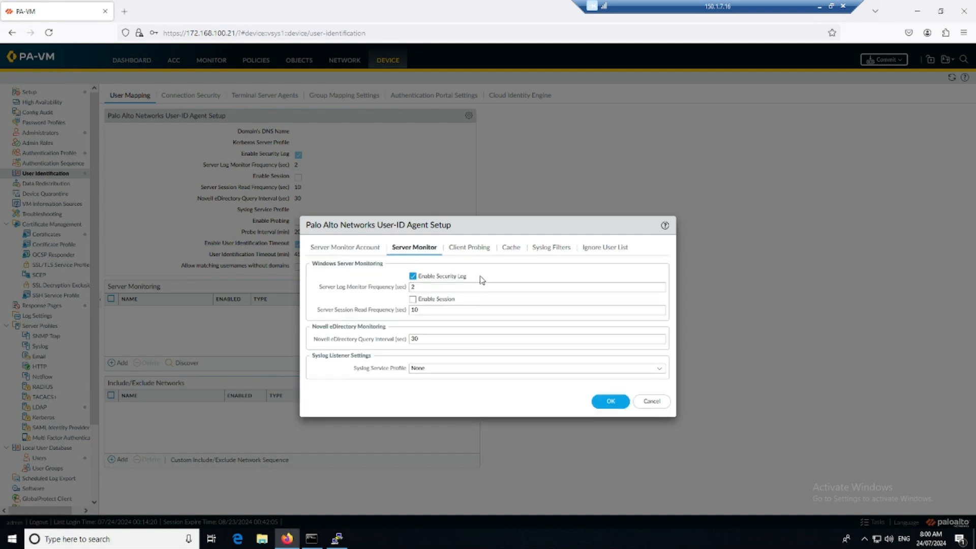
# Step: Enable session reading and set the server session read frequency to 2 seconds
pyautogui.click(413, 299)
pyautogui.click(433, 311)
pyautogui.hotkey('ctrl', 'a')
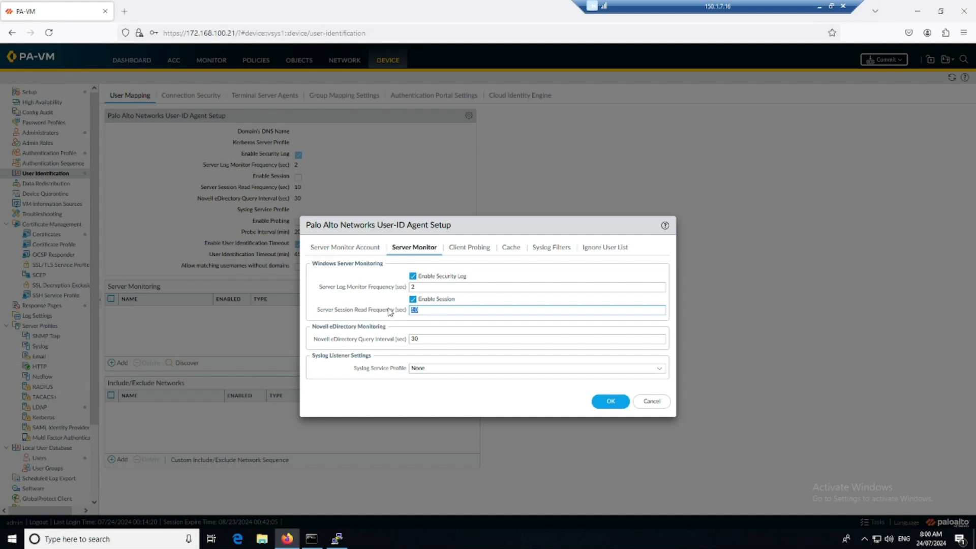
pyautogui.write('2')
pyautogui.click(382, 302)
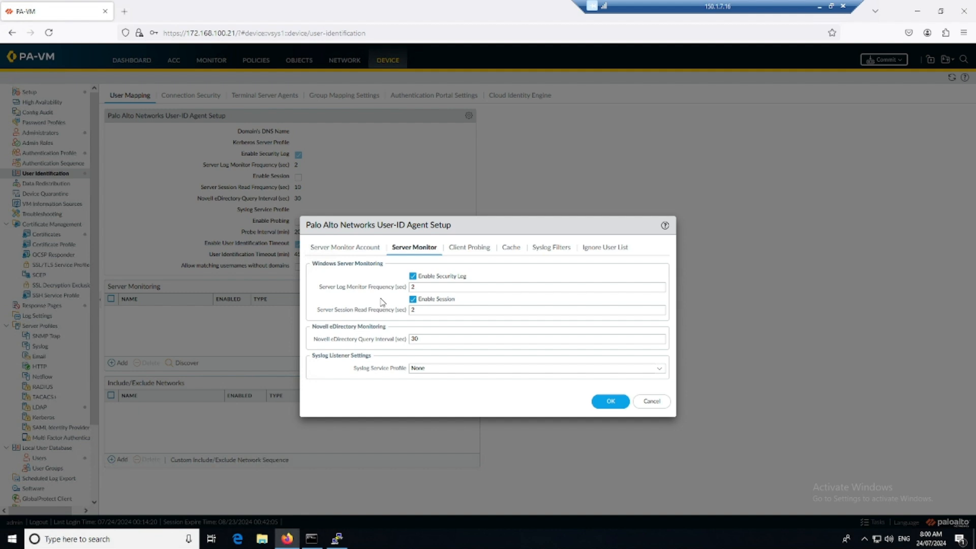
# Step: Review the Client Probing, Cache, Syslog Filters and Ignore User List tabs, then save the agent setup
pyautogui.click(468, 248)
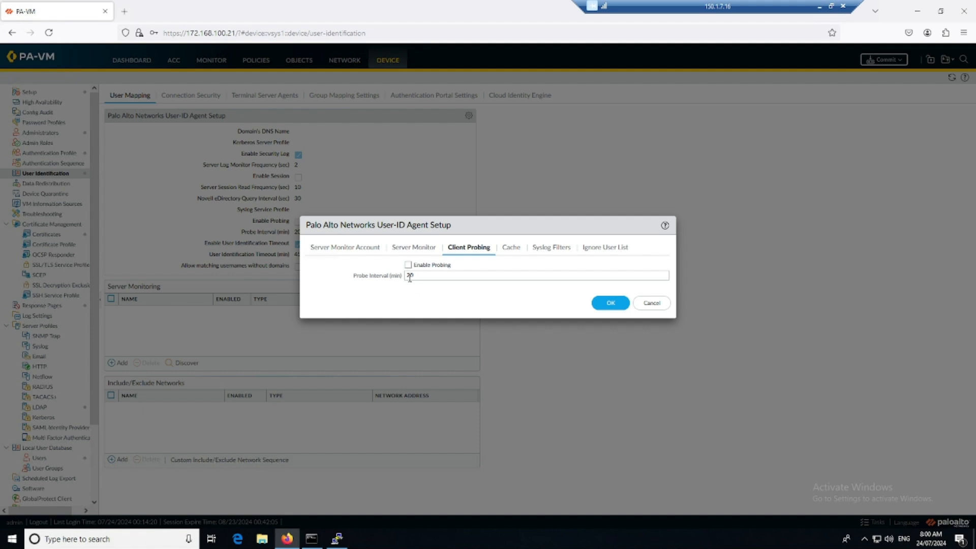
pyautogui.click(511, 249)
pyautogui.click(553, 249)
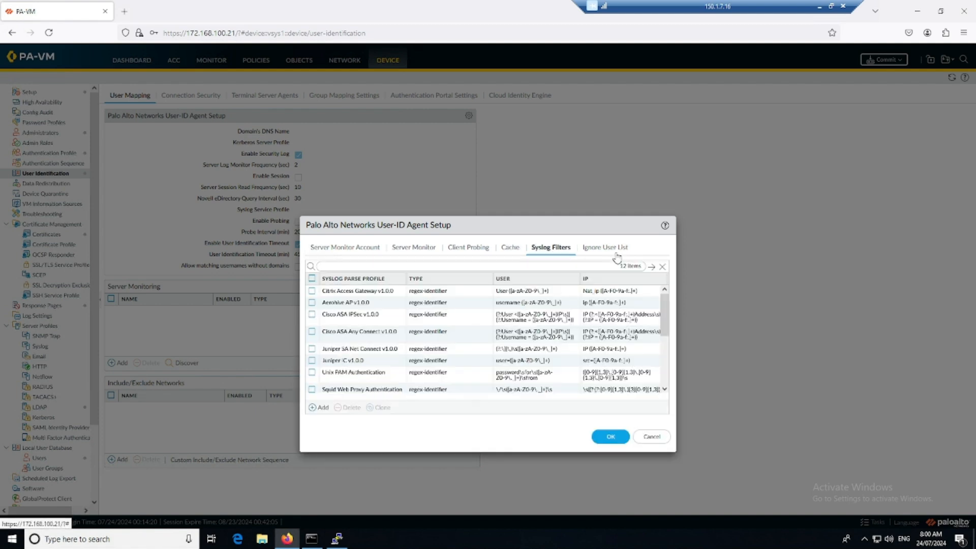
pyautogui.click(608, 249)
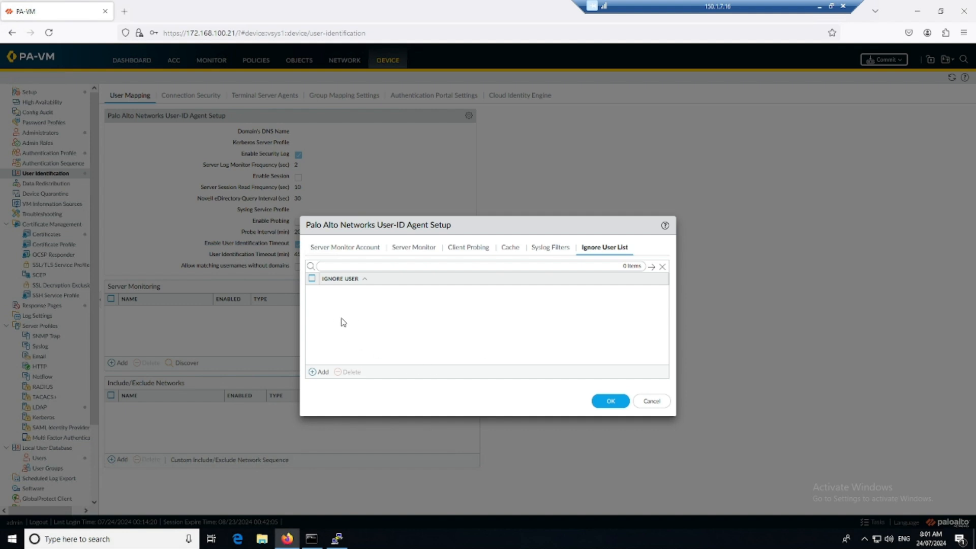
pyautogui.click(356, 248)
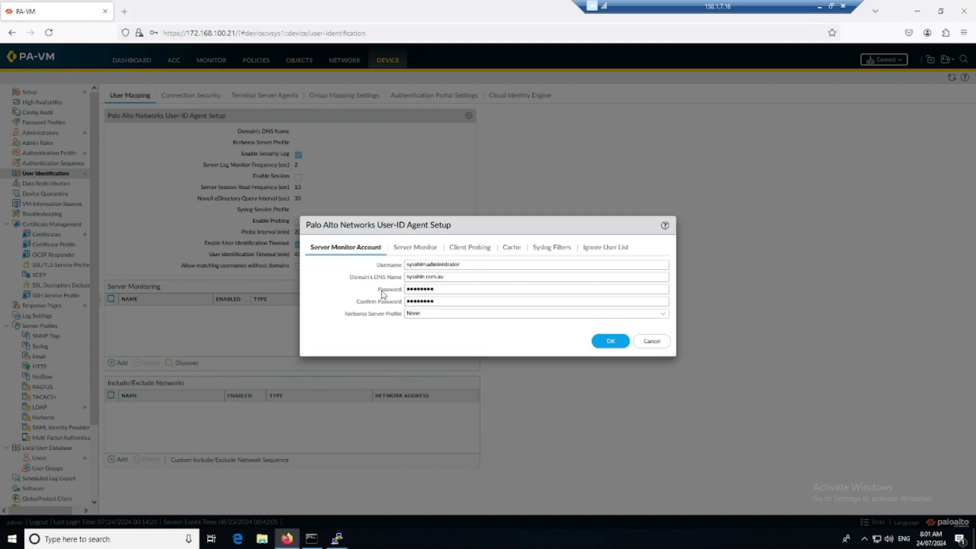
pyautogui.click(610, 343)
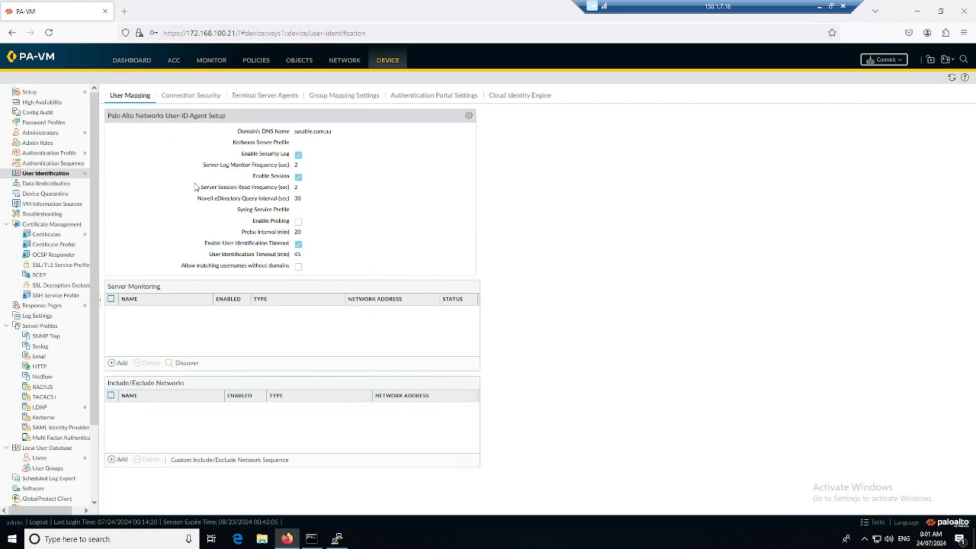
pyautogui.click(119, 363)
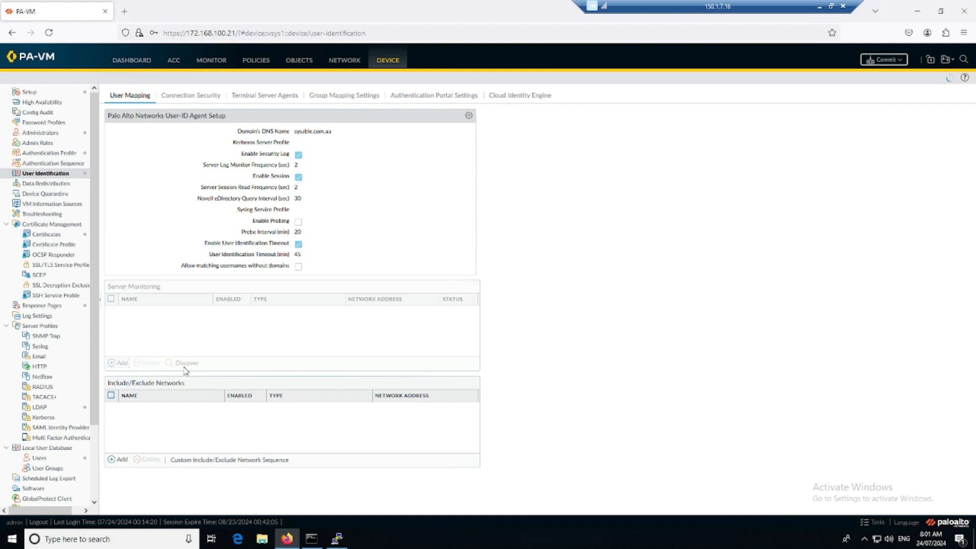
pyautogui.click(603, 340)
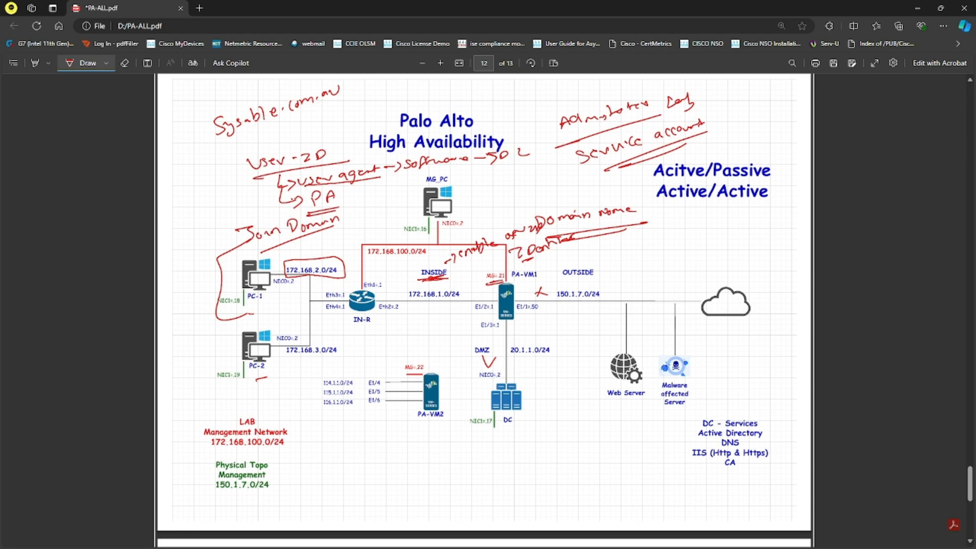
pyautogui.hotkey('alt', 'Tab')
pyautogui.hotkey('alt', 'Tab')
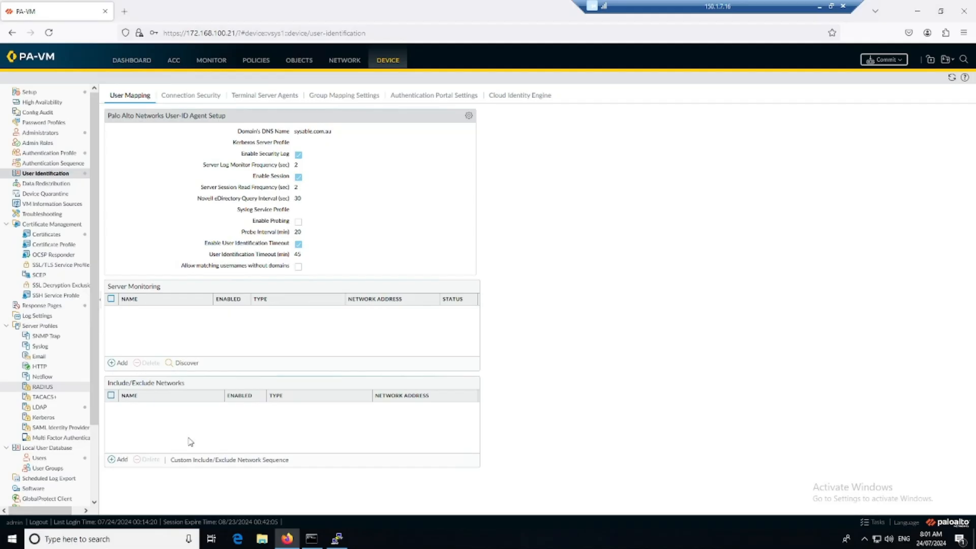
pyautogui.click(184, 362)
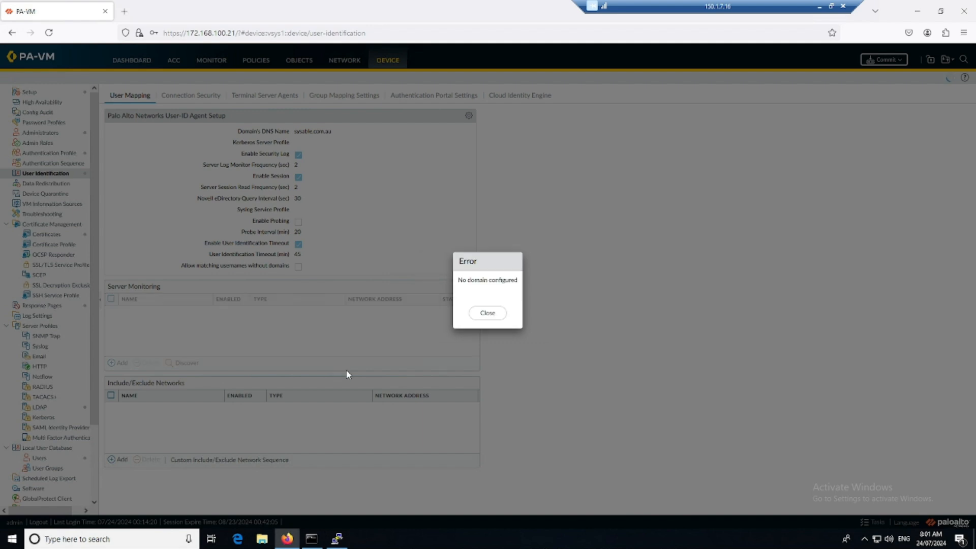
pyautogui.click(488, 314)
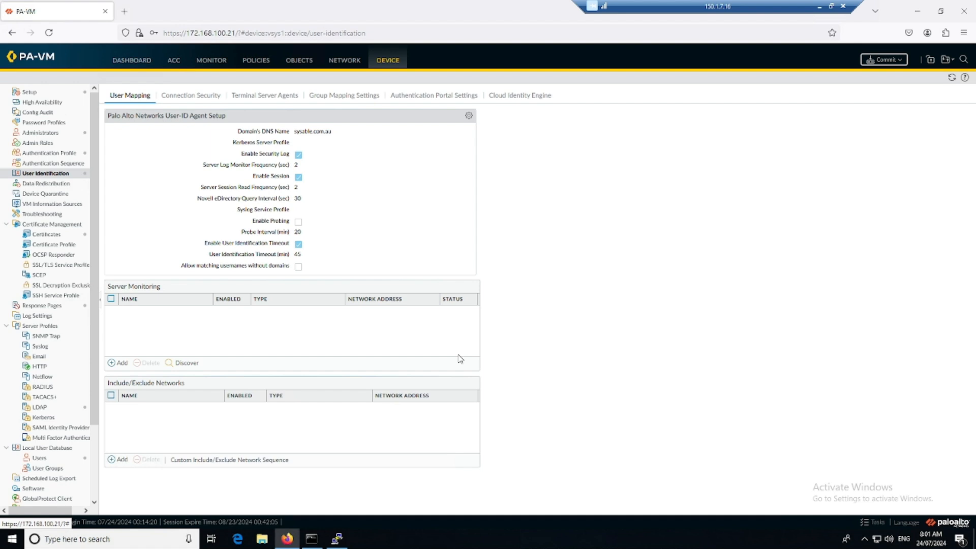
# Step: Add monitored Active Directory server AD at network address 20.1.1.2
pyautogui.click(120, 364)
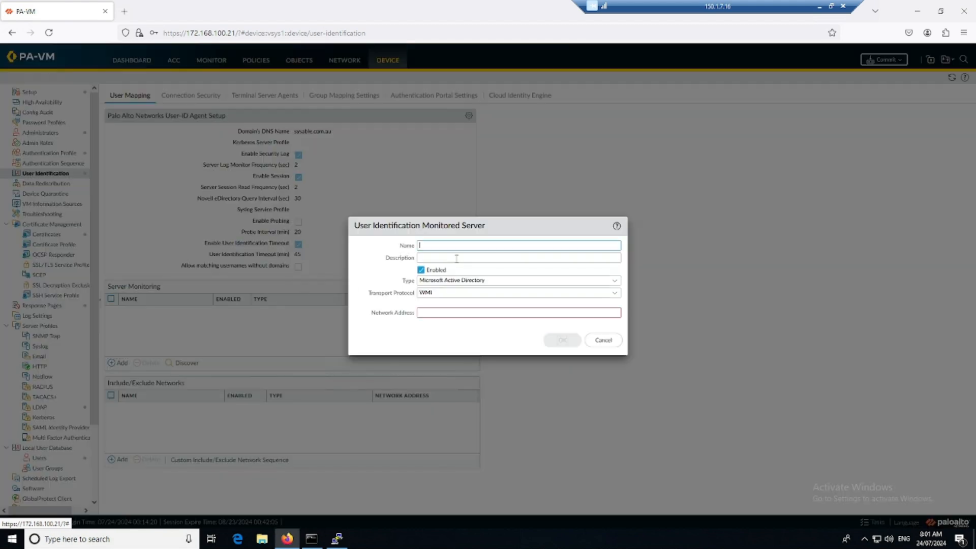
pyautogui.write('AD')
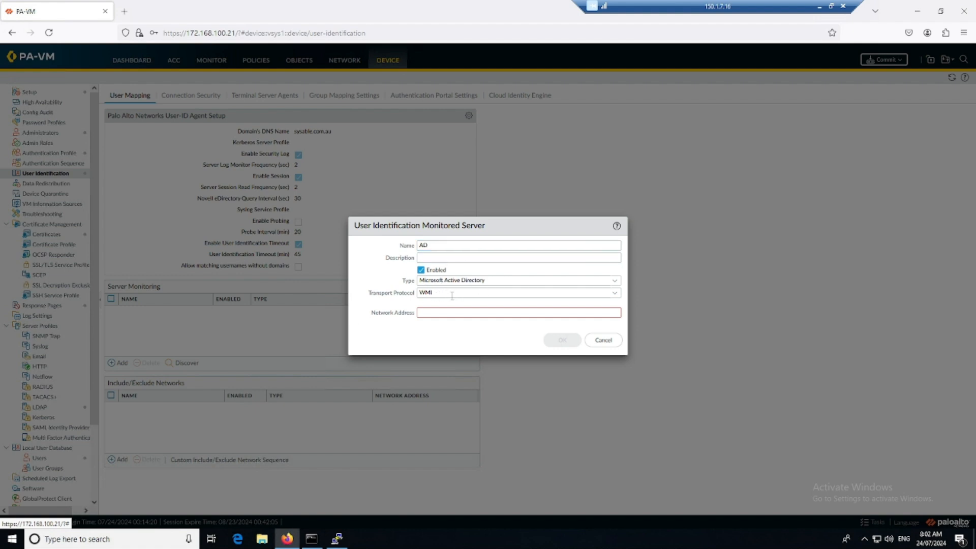
pyautogui.click(452, 313)
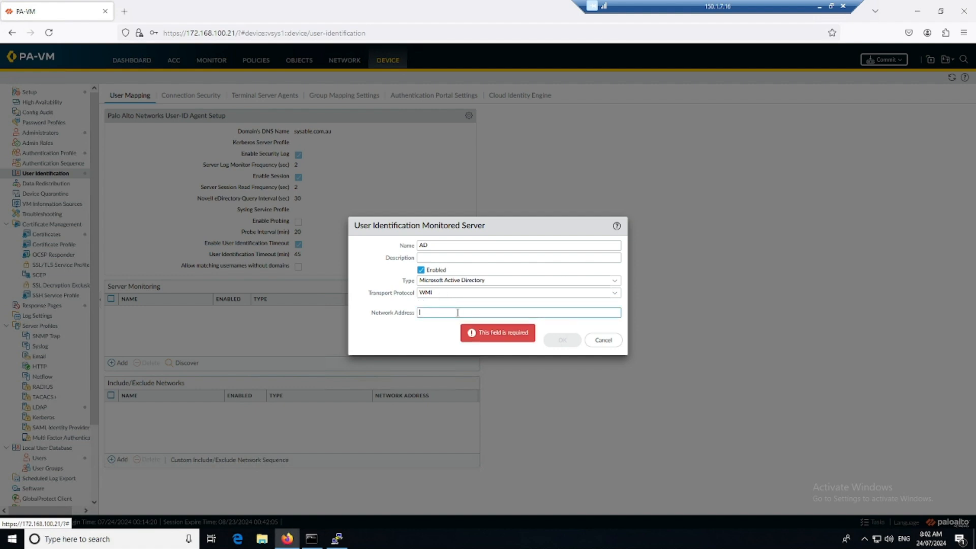
pyautogui.write('20.1.1.2')
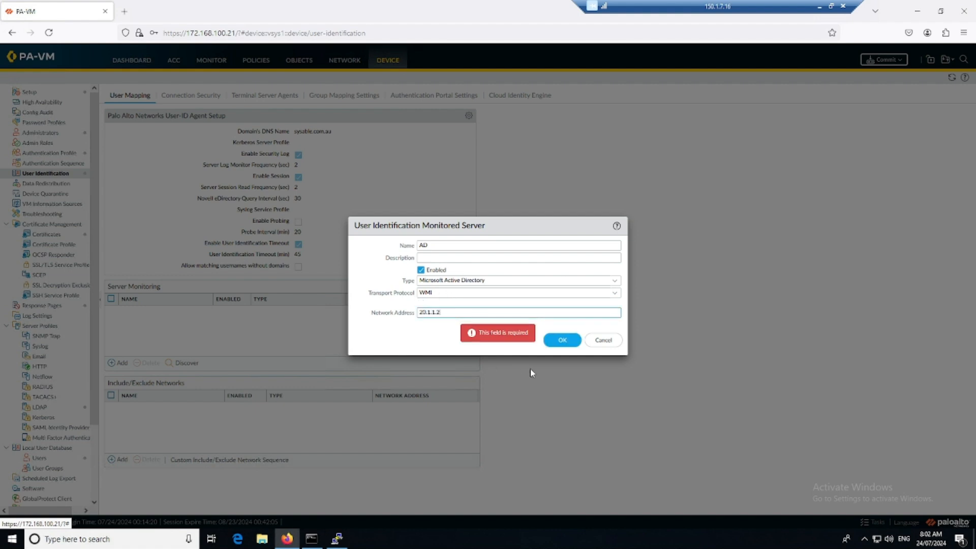
pyautogui.press('Return')
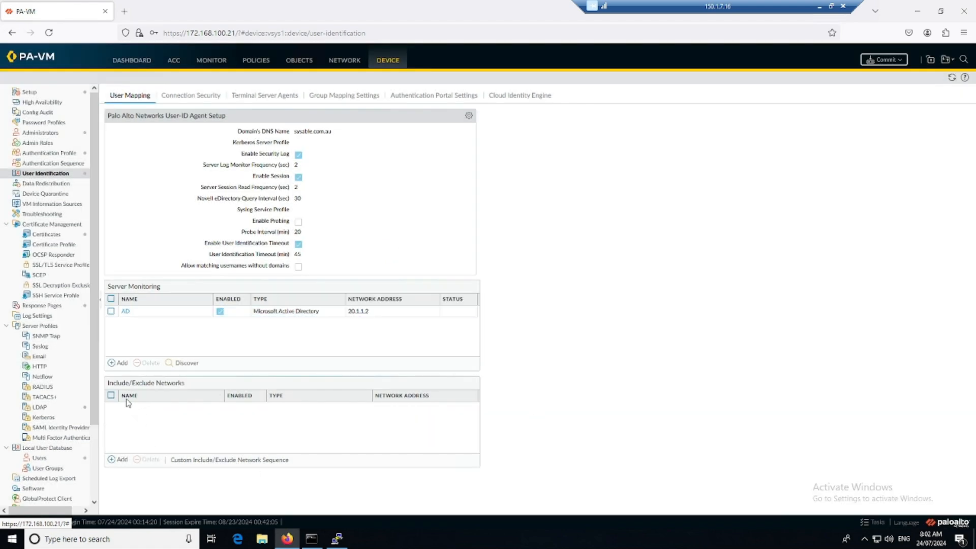
# Step: Add include network 172-2 covering 172.168.2.0/24 to user mapping
pyautogui.click(119, 460)
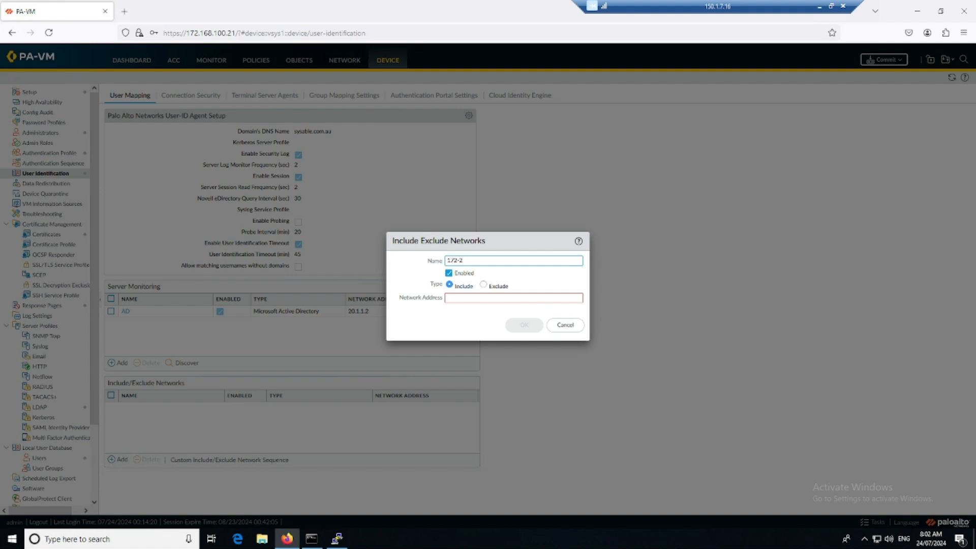
pyautogui.press('Tab')
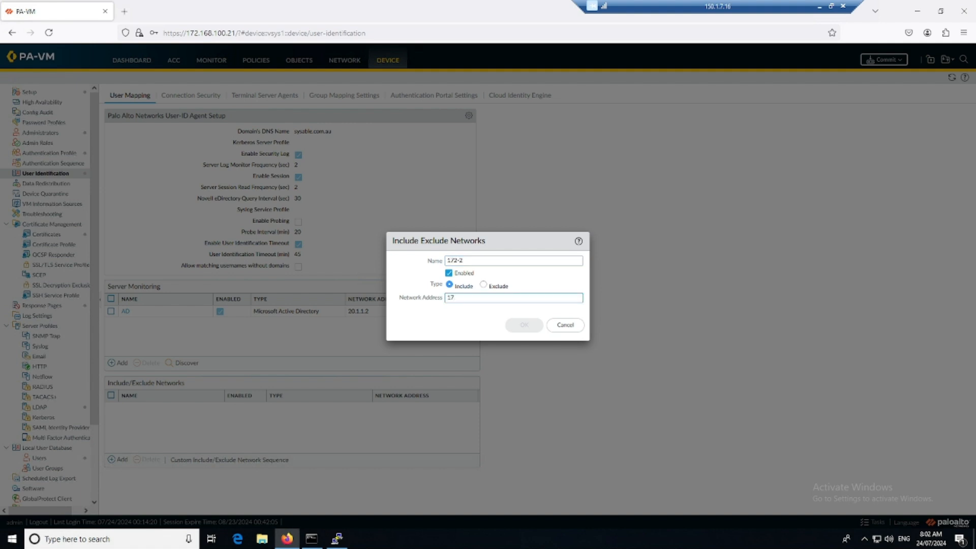
pyautogui.write('172.168.2.0/24')
pyautogui.click(519, 326)
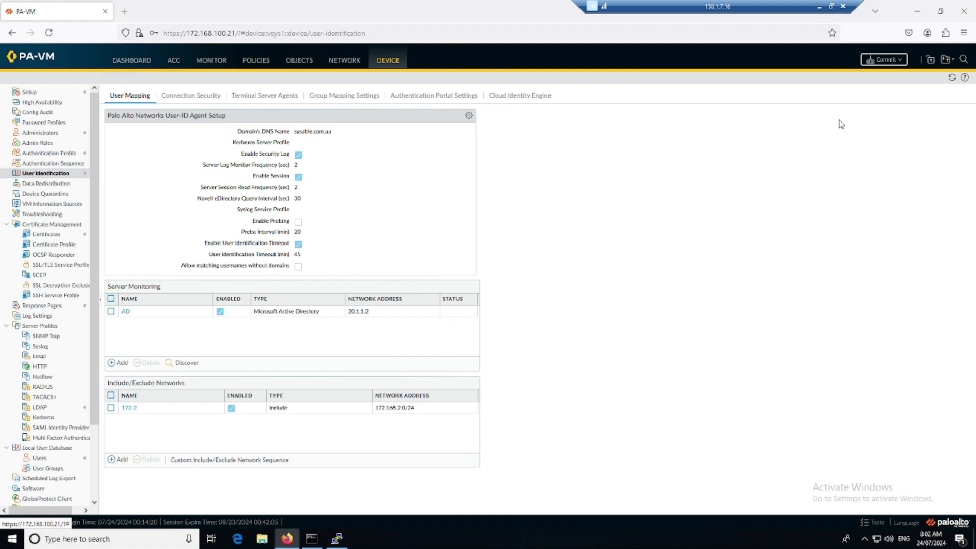
# Step: Commit all pending configuration changes to the firewall
pyautogui.click(882, 60)
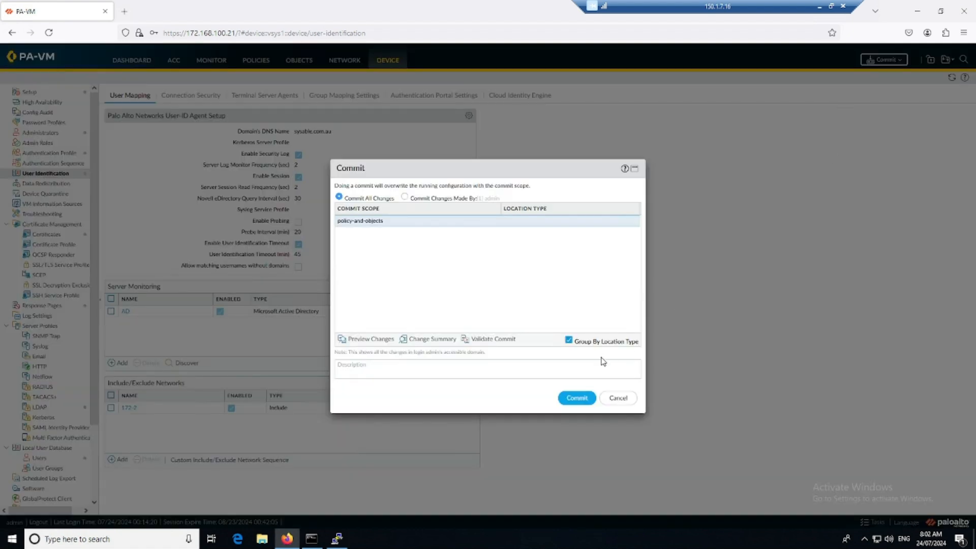
pyautogui.click(577, 398)
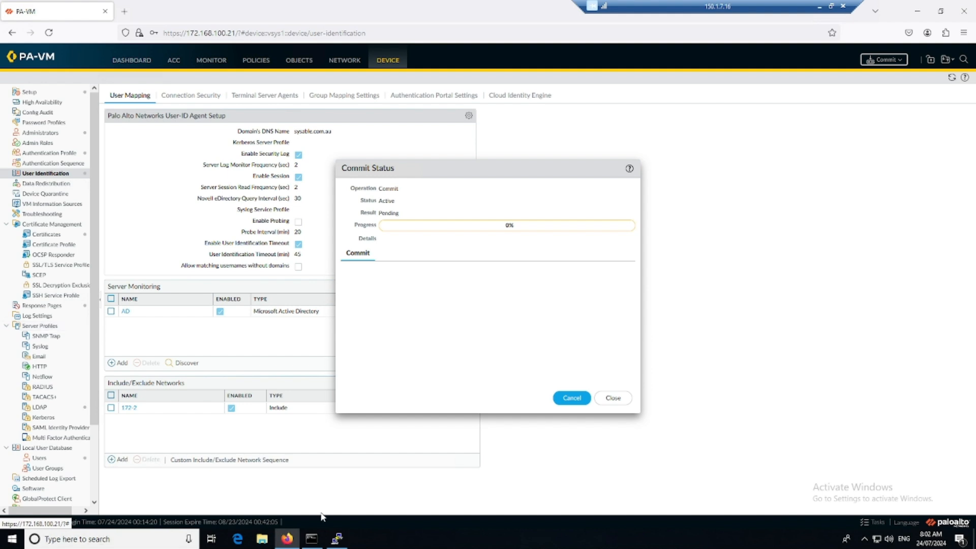
# Step: Run 'show user ip-user-mapping all' in the PuTTY firewall session
pyautogui.click(337, 540)
pyautogui.press('Return')
pyautogui.press('Return')
pyautogui.press('Return')
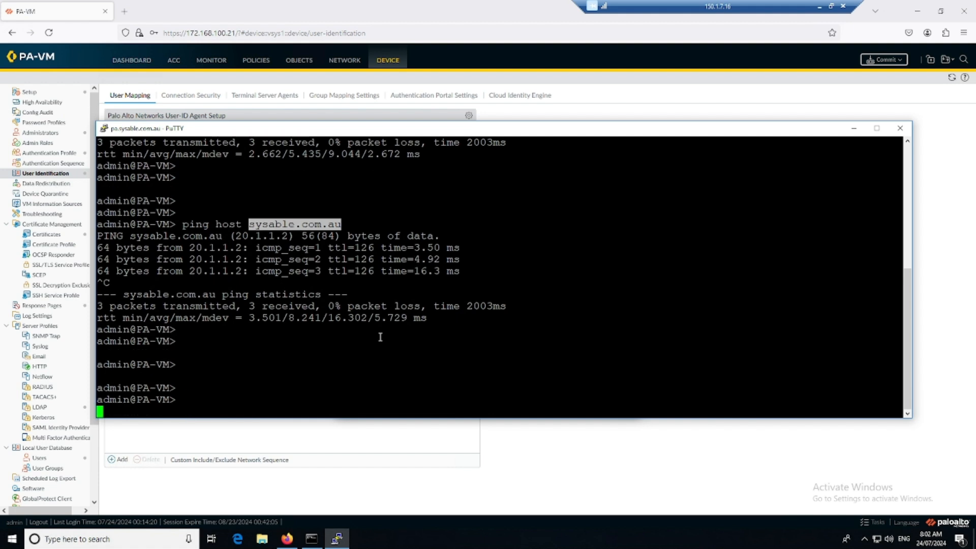
pyautogui.write('show user ip-')
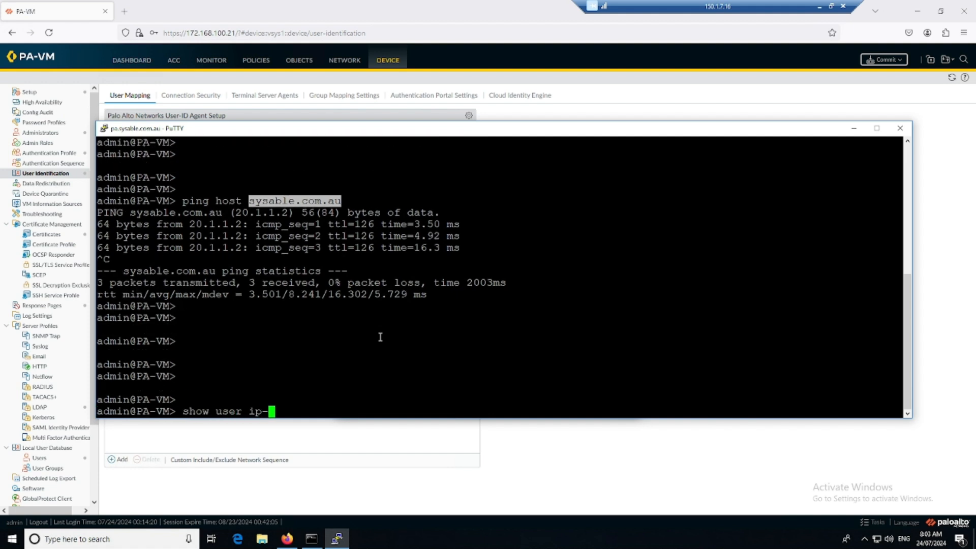
pyautogui.press('Tab')
pyautogui.write('all')
pyautogui.press('Return')
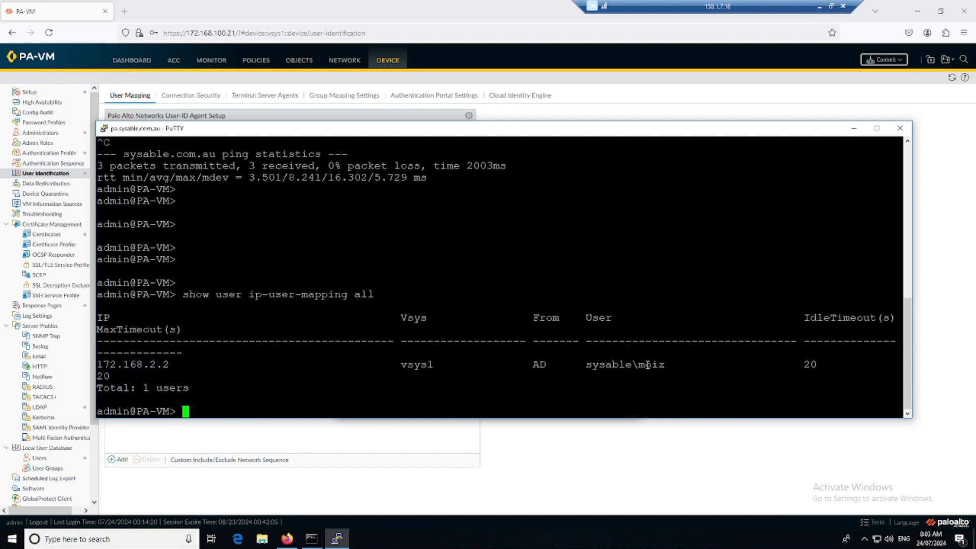
# Step: Highlight the domain user mapped to 172.168.2.2 in the output, then minimize PuTTY
pyautogui.moveTo(666, 365); pyautogui.dragTo(587, 366)
pyautogui.click(587, 363)
pyautogui.press('Return')
pyautogui.press('Return')
pyautogui.press('Return')
pyautogui.press('Return')
pyautogui.press('Return')
pyautogui.press('Return')
pyautogui.press('Return')
pyautogui.press('Return')
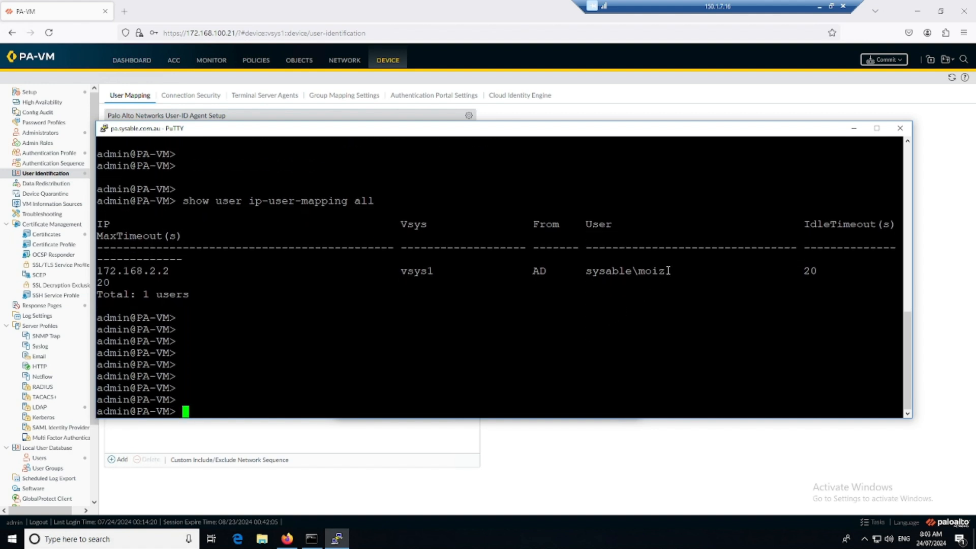
pyautogui.moveTo(669, 270); pyautogui.dragTo(585, 272)
pyautogui.click(580, 300)
pyautogui.press('Return')
pyautogui.press('Return')
pyautogui.press('Return')
pyautogui.press('Return')
pyautogui.press('Return')
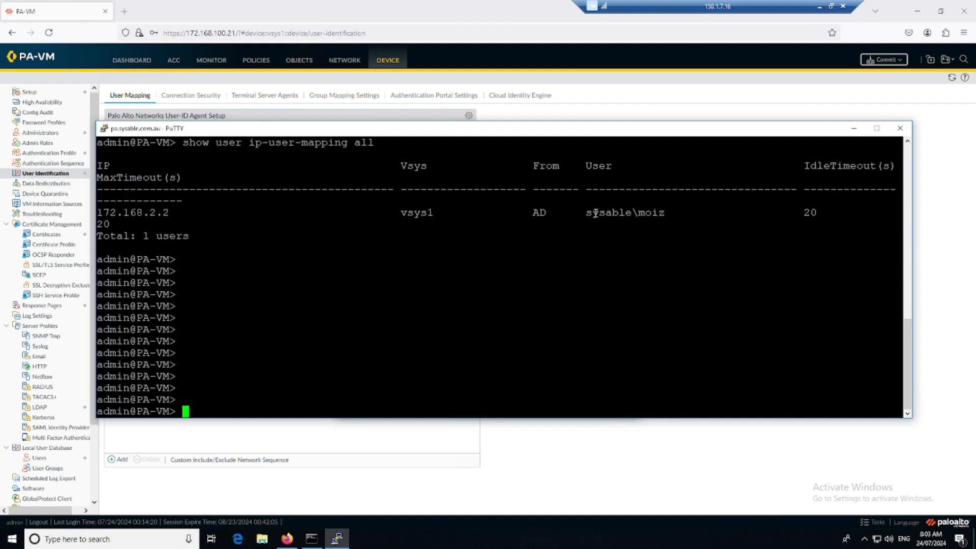
pyautogui.moveTo(586, 213); pyautogui.dragTo(649, 215)
pyautogui.doubleClick(668, 212)
pyautogui.click(653, 218)
pyautogui.moveTo(98, 212); pyautogui.dragTo(178, 214)
pyautogui.click(254, 332)
pyautogui.click(854, 128)
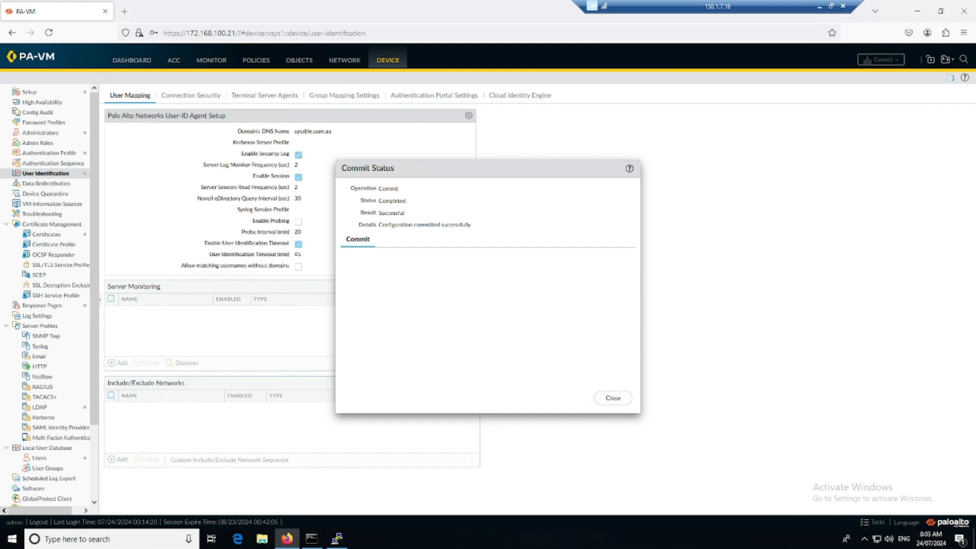
# Step: Sign in to the domain controller console as Administrator
pyautogui.hotkey('alt', 'Tab')
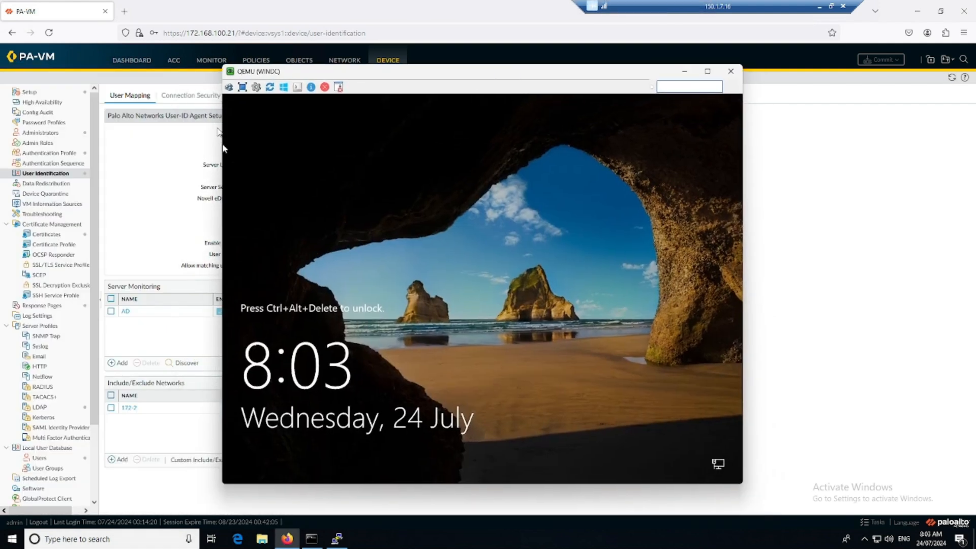
pyautogui.click(228, 87)
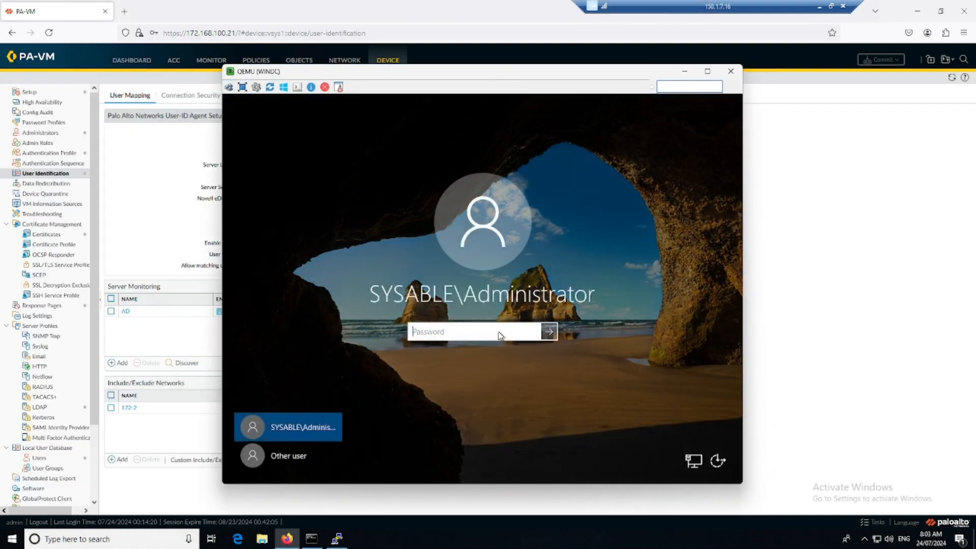
pyautogui.write('••••••••')
pyautogui.press('Return')
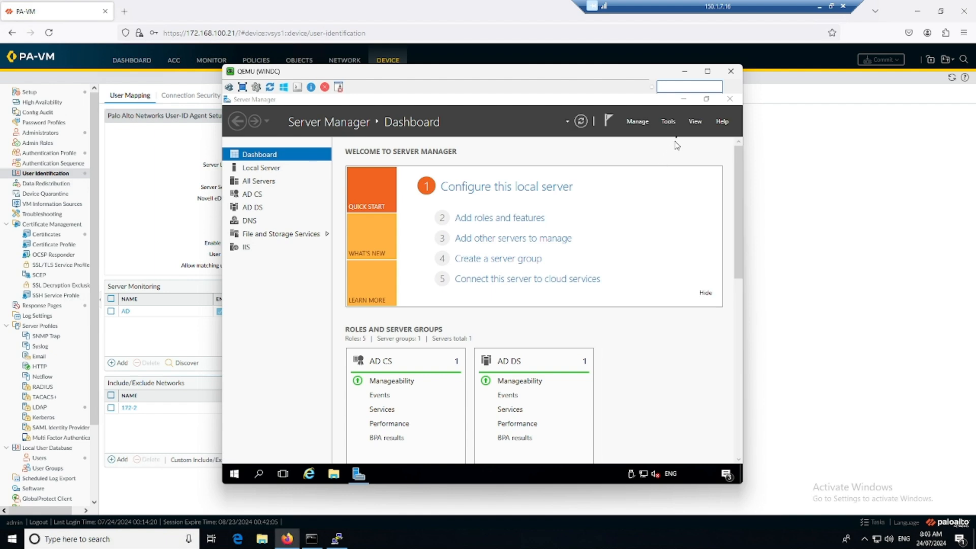
# Step: Review the domain's user accounts in Active Directory Users and Computers
pyautogui.click(668, 121)
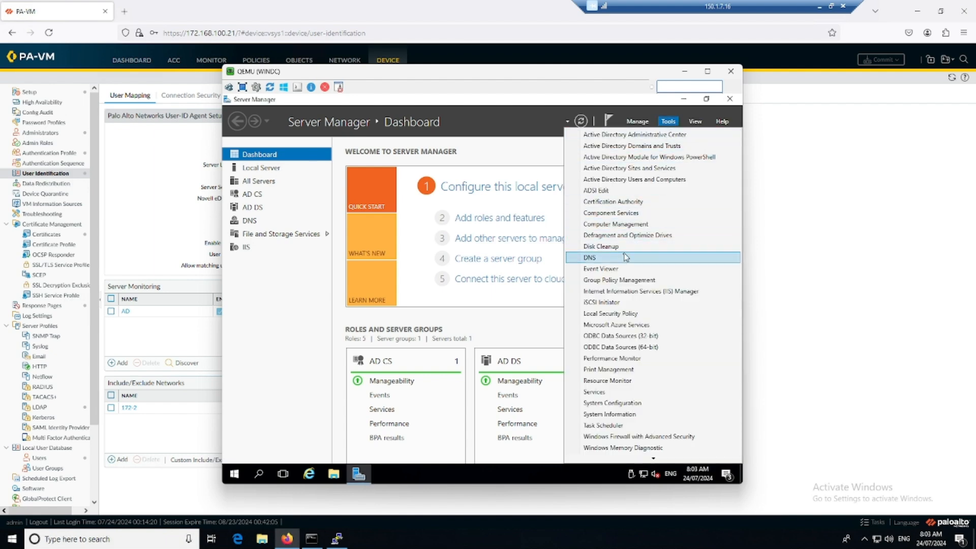
pyautogui.click(641, 181)
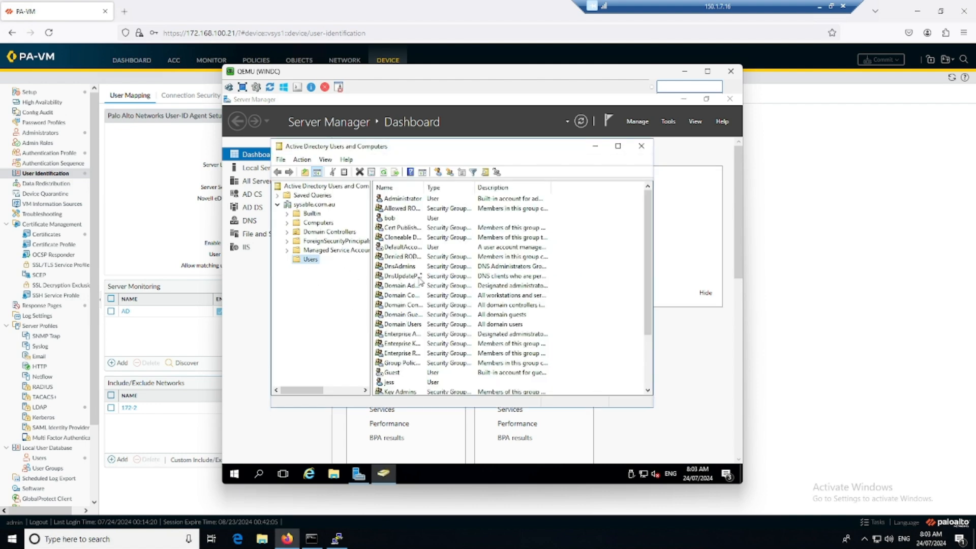
pyautogui.click(393, 219)
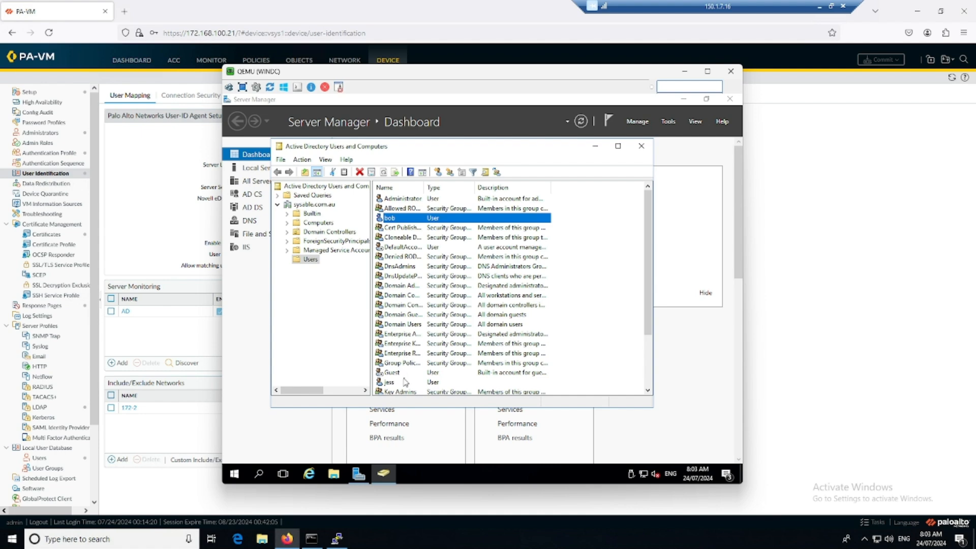
pyautogui.scroll(-2, 405, 382)
pyautogui.click(397, 325)
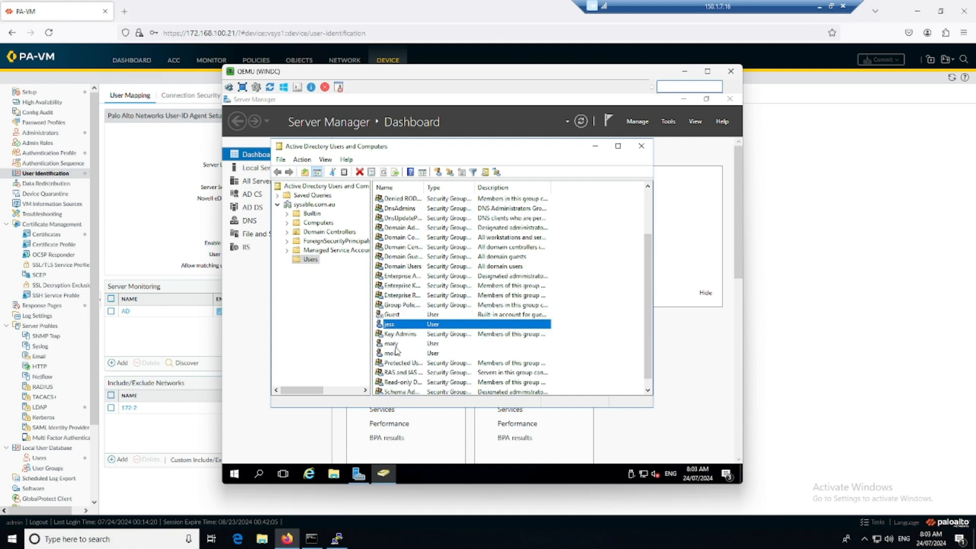
pyautogui.click(395, 346)
# Step: Close the finished commit status and bring PC-1's QEMU console into view
pyautogui.click(685, 71)
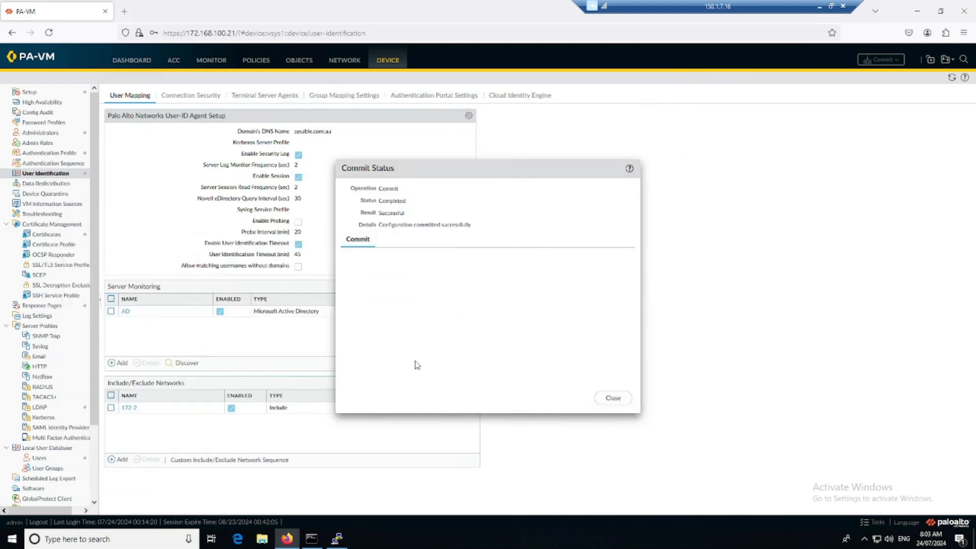
pyautogui.click(613, 398)
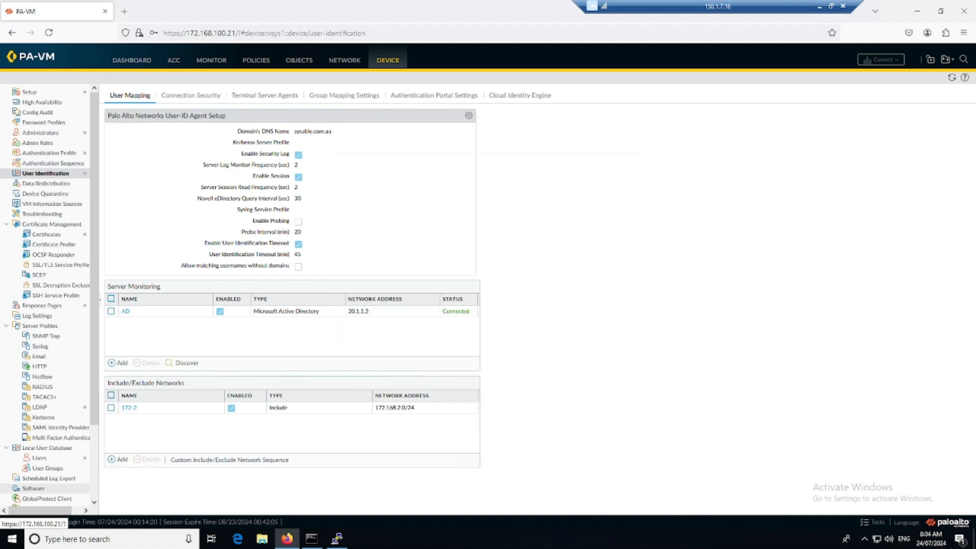
pyautogui.moveTo(1, 96); pyautogui.dragTo(507, 86)
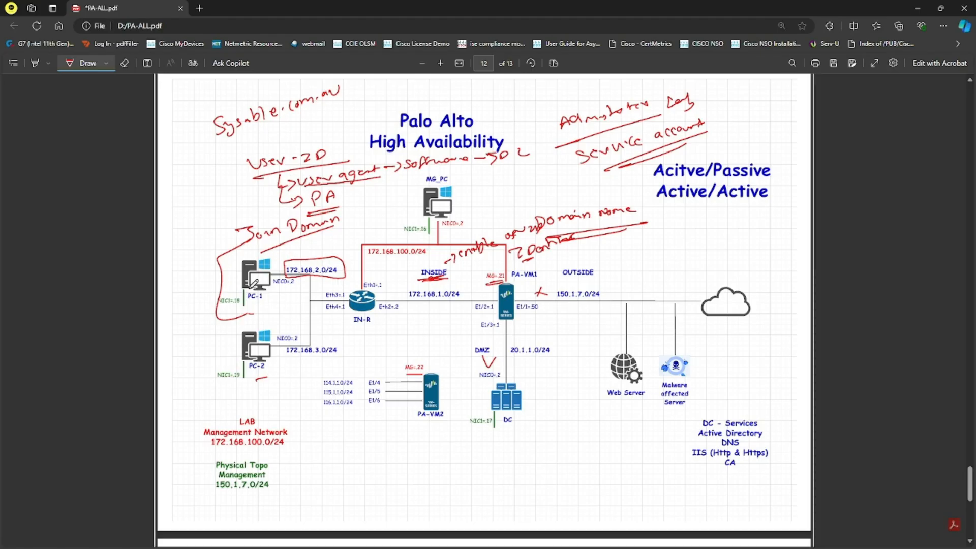
pyautogui.click(917, 9)
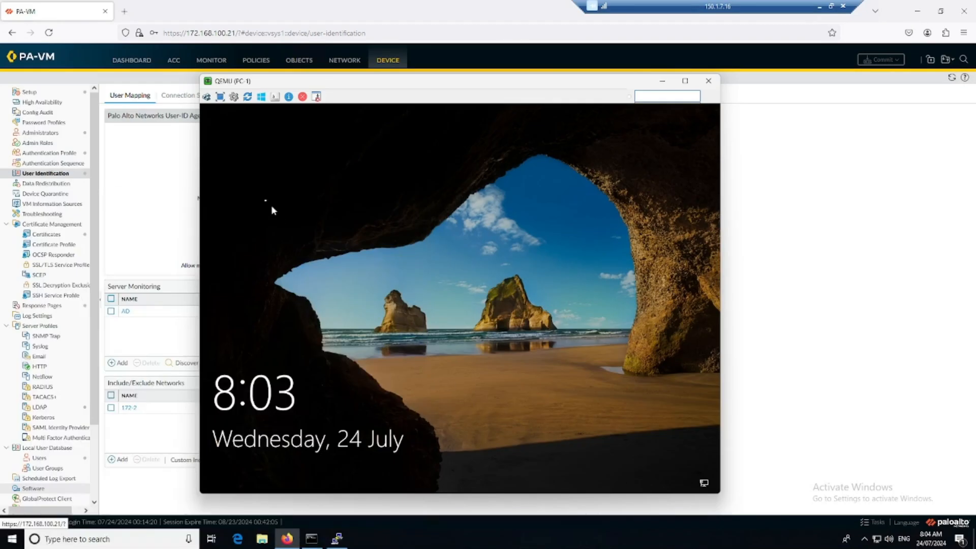
# Step: On PC-1, sign in through Other user as a different SYSABLE domain user with its password
pyautogui.click(271, 188)
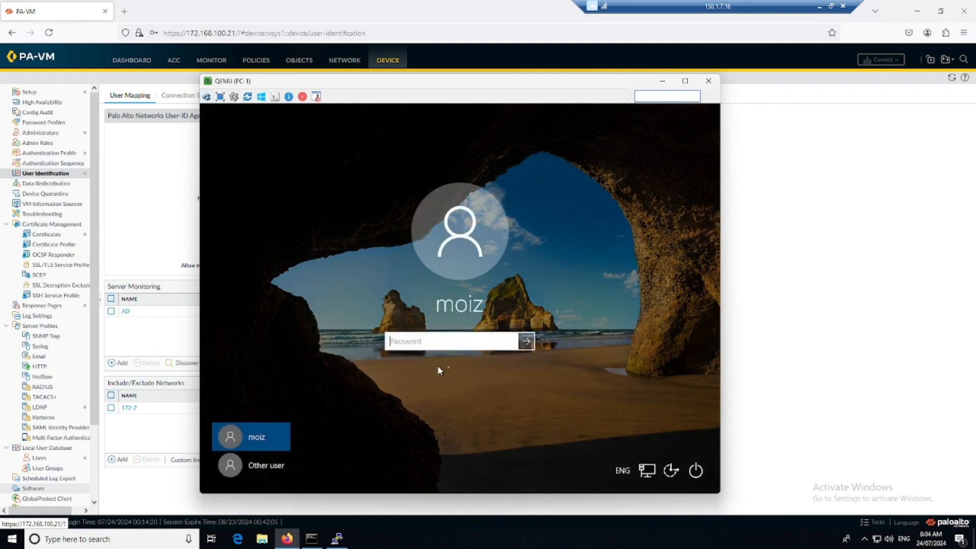
pyautogui.click(260, 465)
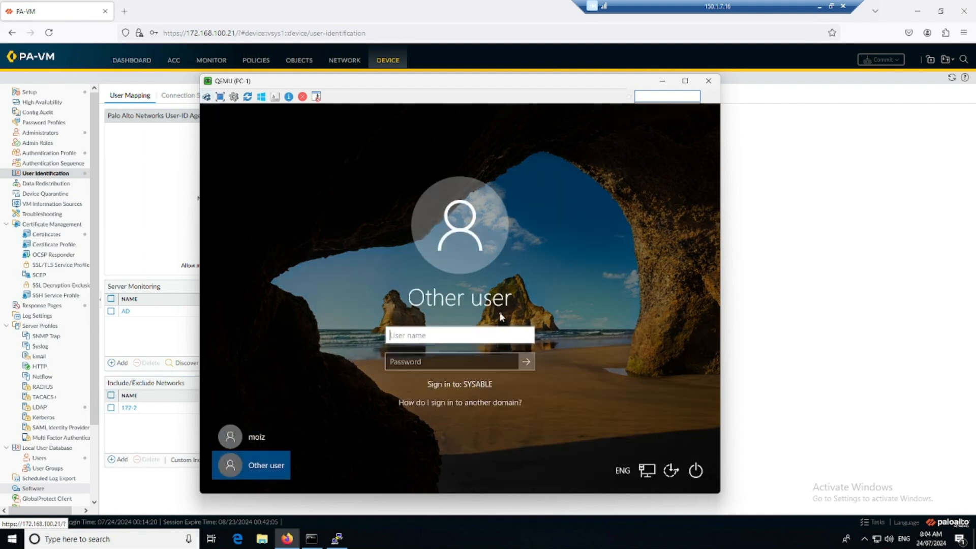
pyautogui.write('sysable\\')
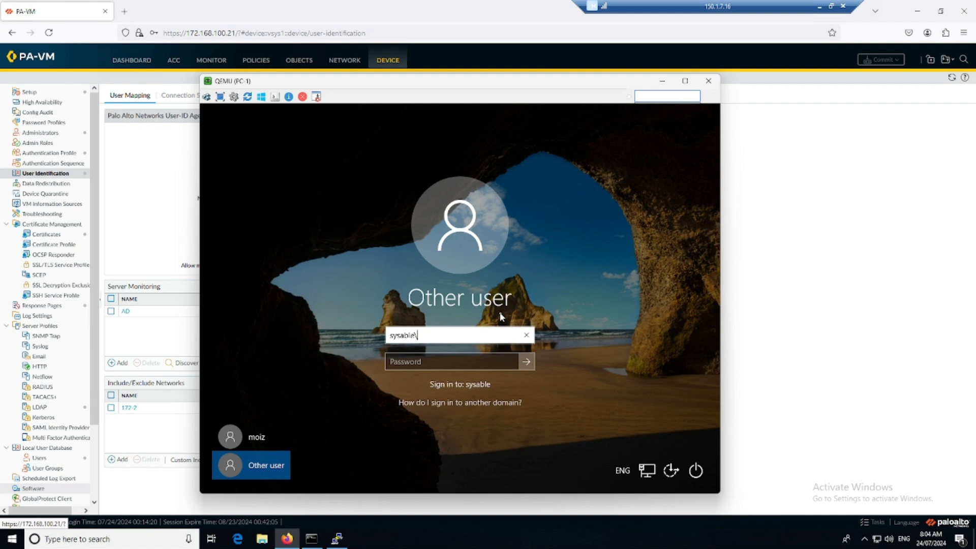
pyautogui.write('bob')
pyautogui.press('Tab')
pyautogui.write('P@ssw0rd')
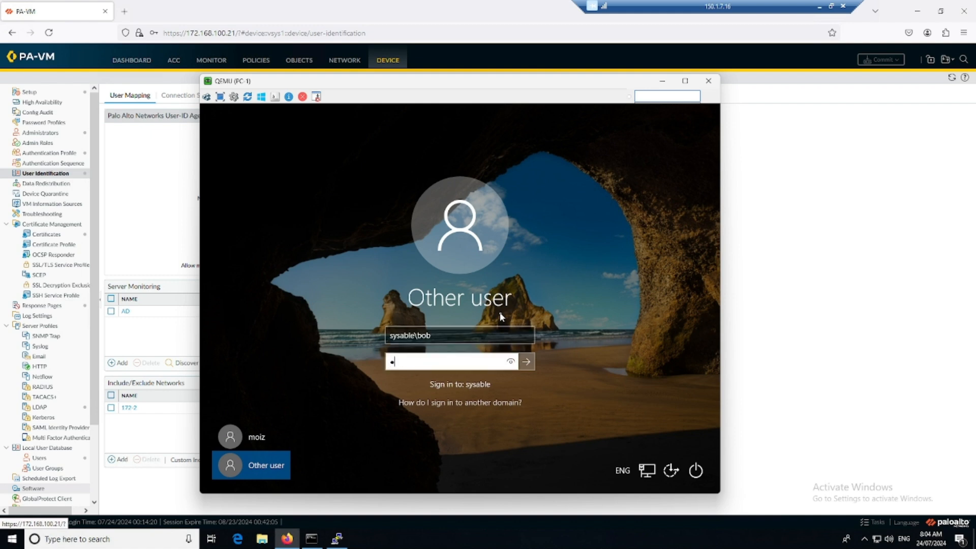
pyautogui.press('Return')
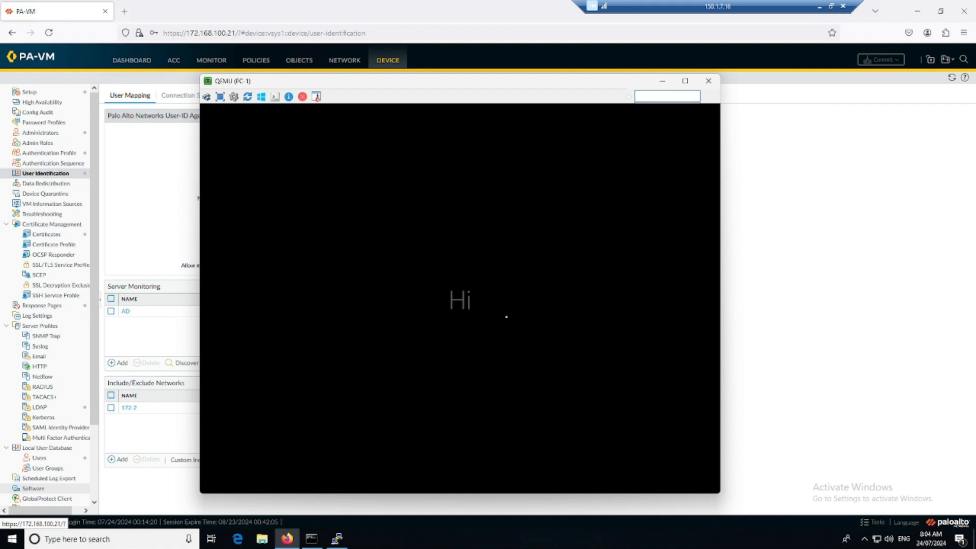
# Step: Reload the firewall's User-ID page, and decline the UAC prompt on PC-1
pyautogui.click(806, 272)
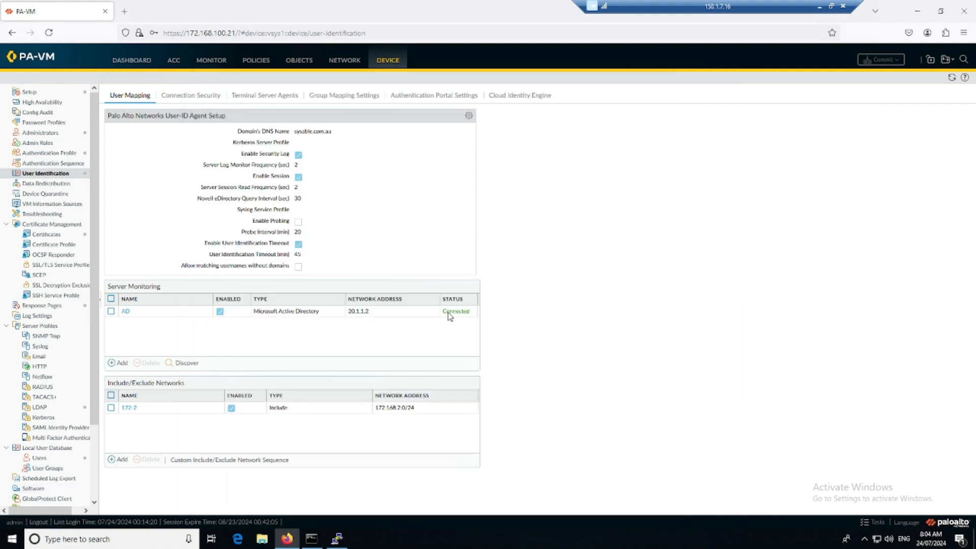
pyautogui.click(952, 77)
pyautogui.hotkey('alt', 'Tab')
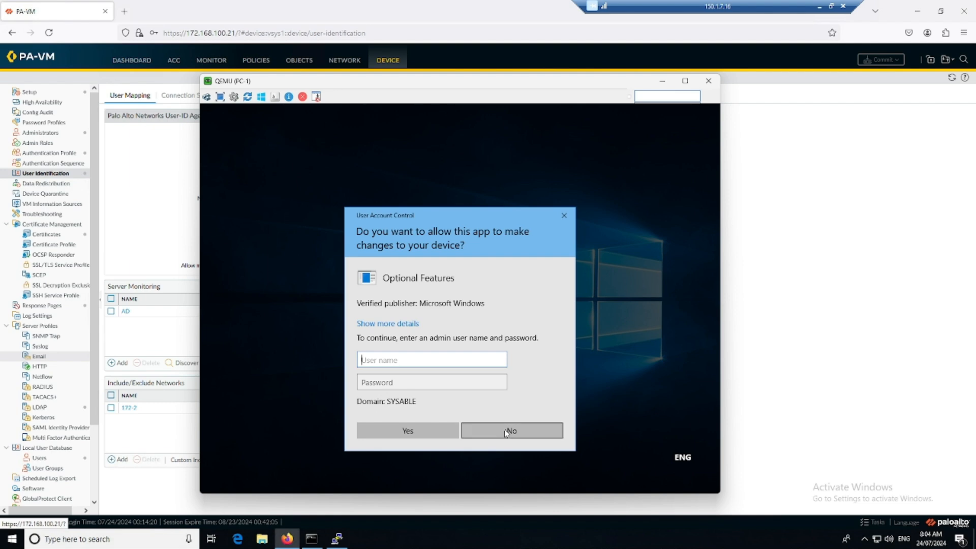
pyautogui.click(506, 431)
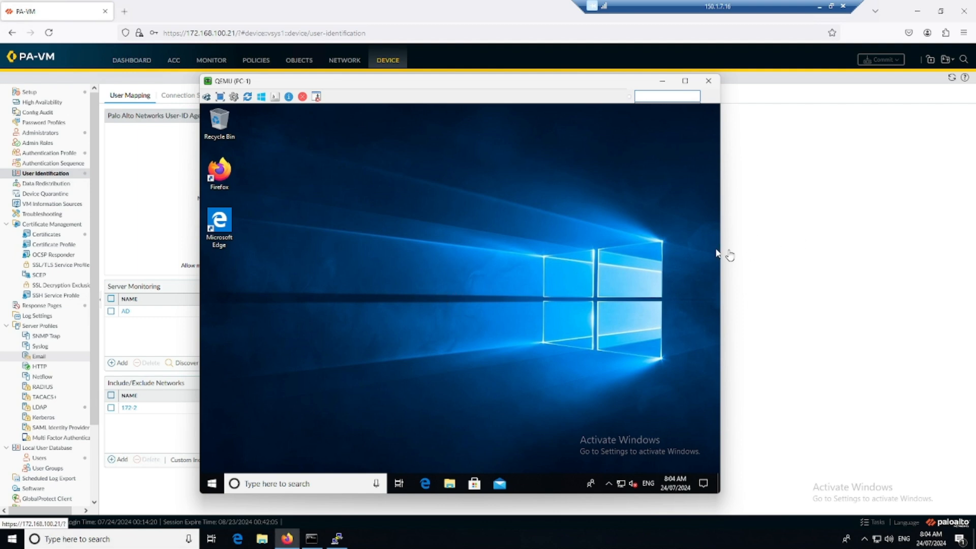
pyautogui.click(792, 247)
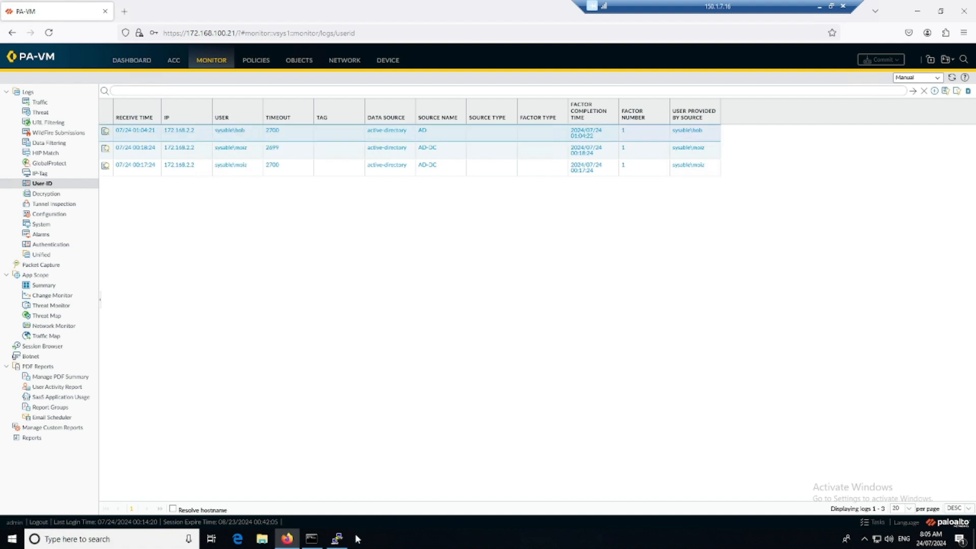
# Step: Rerun 'show user ip-user-mapping all' in PuTTY and highlight the new user and 172.168.2.2
pyautogui.click(337, 539)
pyautogui.press('Up')
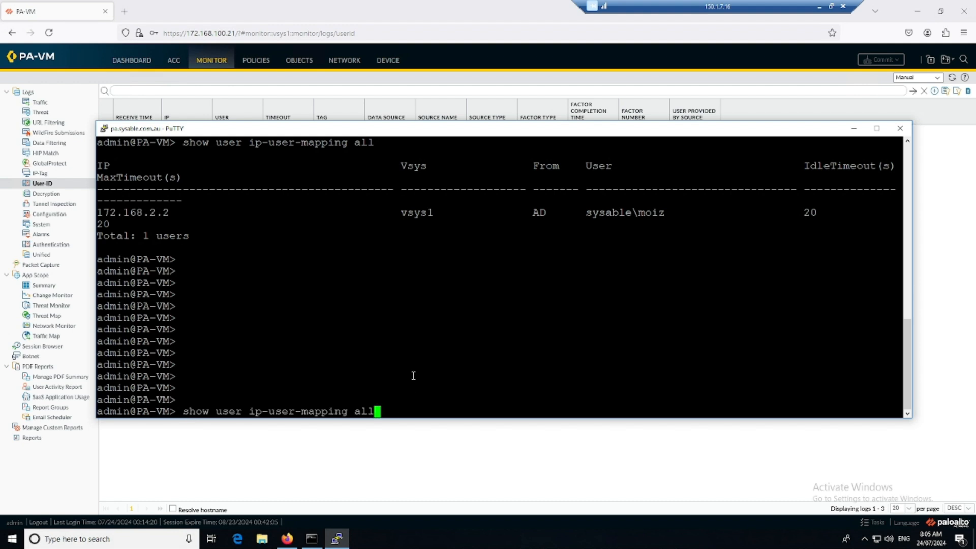
pyautogui.press('Return')
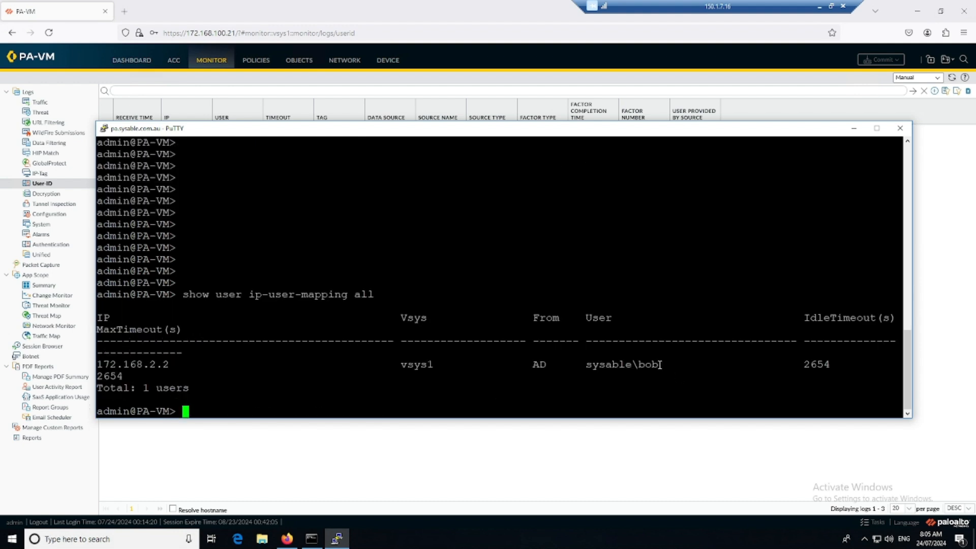
pyautogui.moveTo(659, 365); pyautogui.dragTo(632, 364)
pyautogui.moveTo(176, 365); pyautogui.dragTo(103, 364)
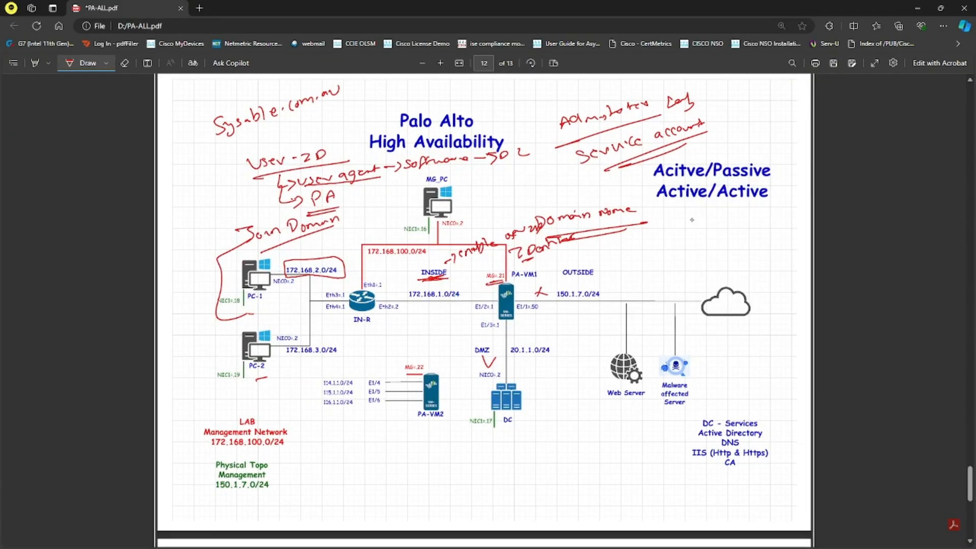
# Step: Handwrite 'User-mapping' in red under Active/Active, underline it twice, and loop it to Active/Active
pyautogui.moveTo(692, 219); pyautogui.dragTo(775, 209)
pyautogui.moveTo(698, 245); pyautogui.dragTo(782, 221)
pyautogui.moveTo(704, 248); pyautogui.dragTo(775, 223)
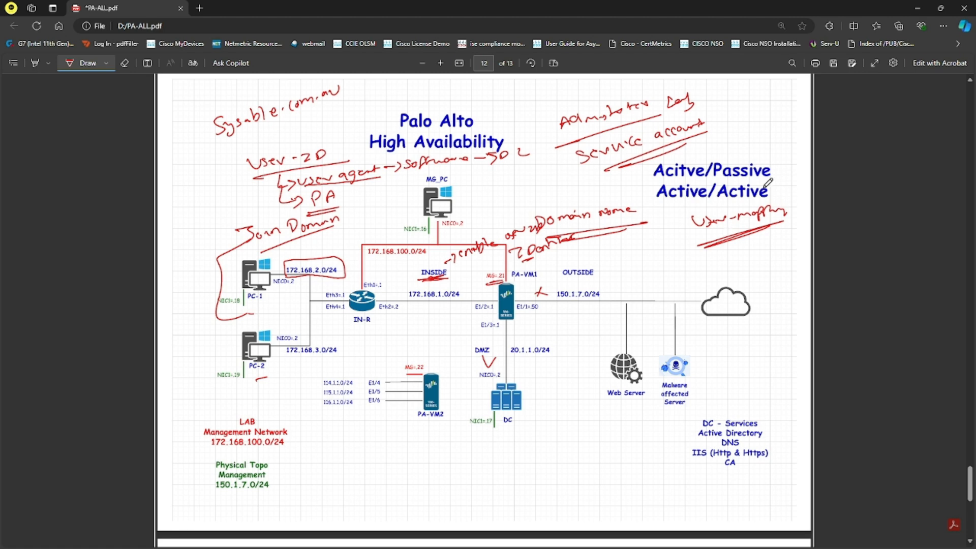
pyautogui.moveTo(736, 198)
pyautogui.mouseDown()
pyautogui.moveTo(680, 249)
pyautogui.moveTo(733, 240)
pyautogui.mouseUp()
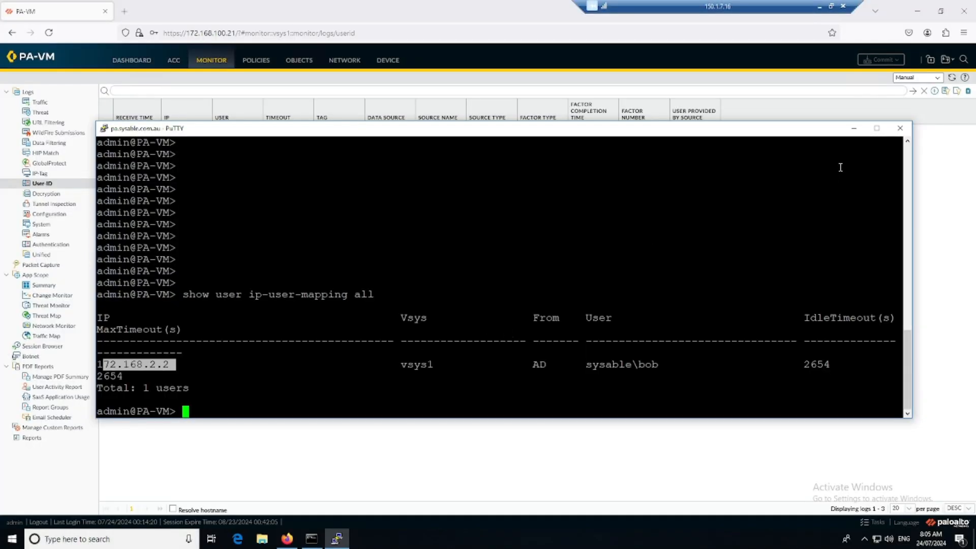
pyautogui.click(854, 128)
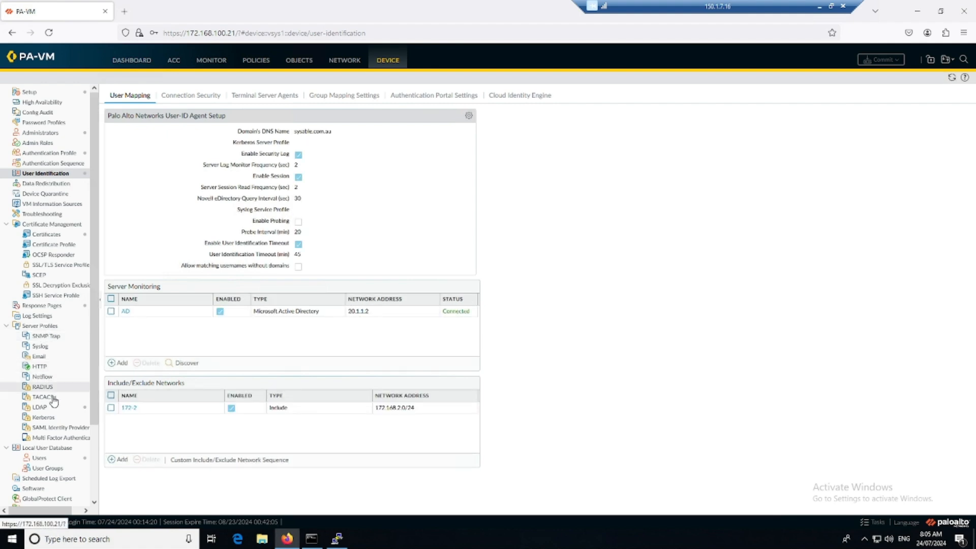
# Step: Inspect the AD LDAP server profile's name and Base DN, then close it with OK
pyautogui.click(41, 407)
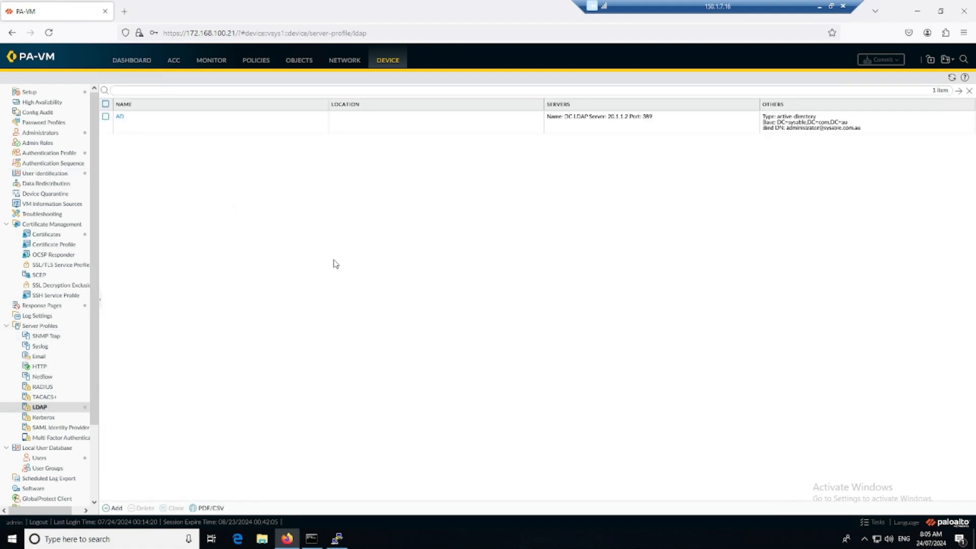
pyautogui.click(120, 118)
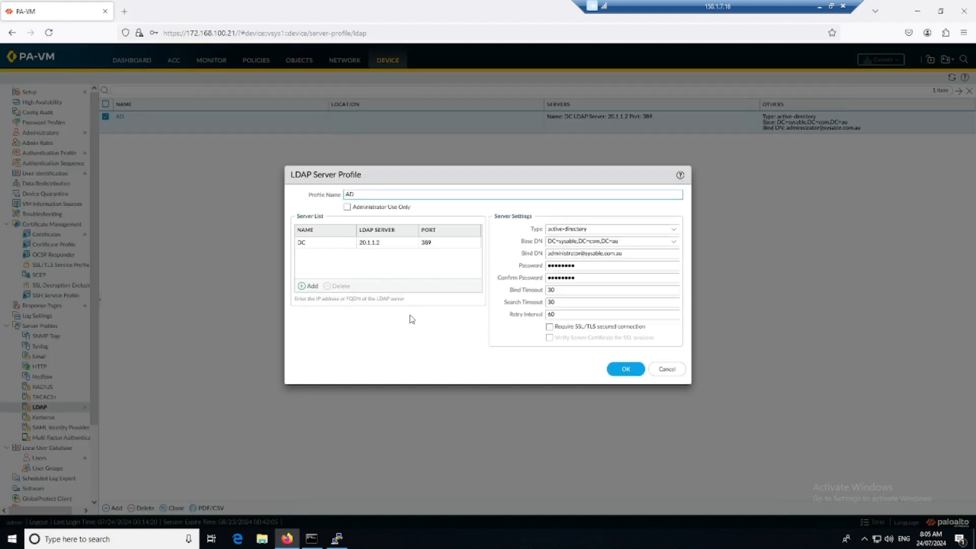
pyautogui.doubleClick(345, 195)
pyautogui.click(632, 243)
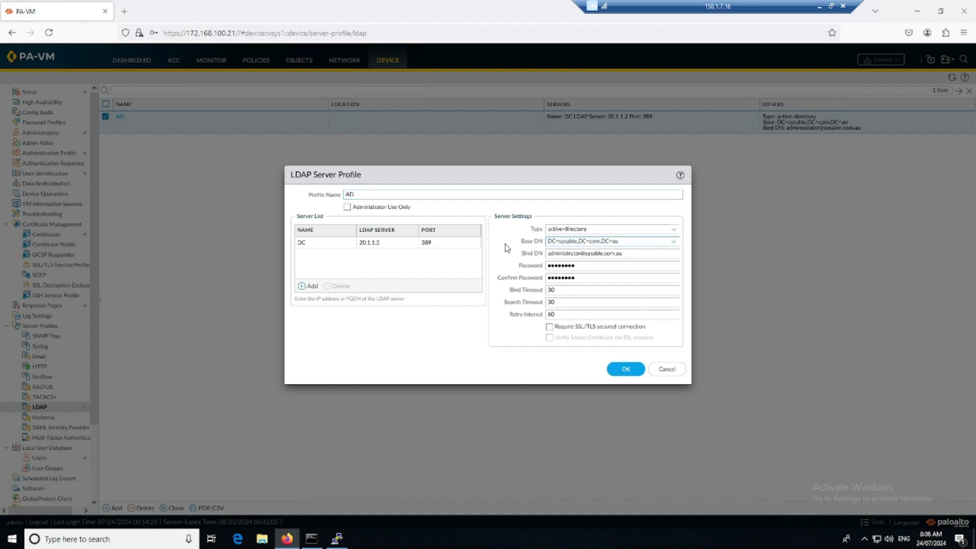
pyautogui.hotkey('ctrl', 'a')
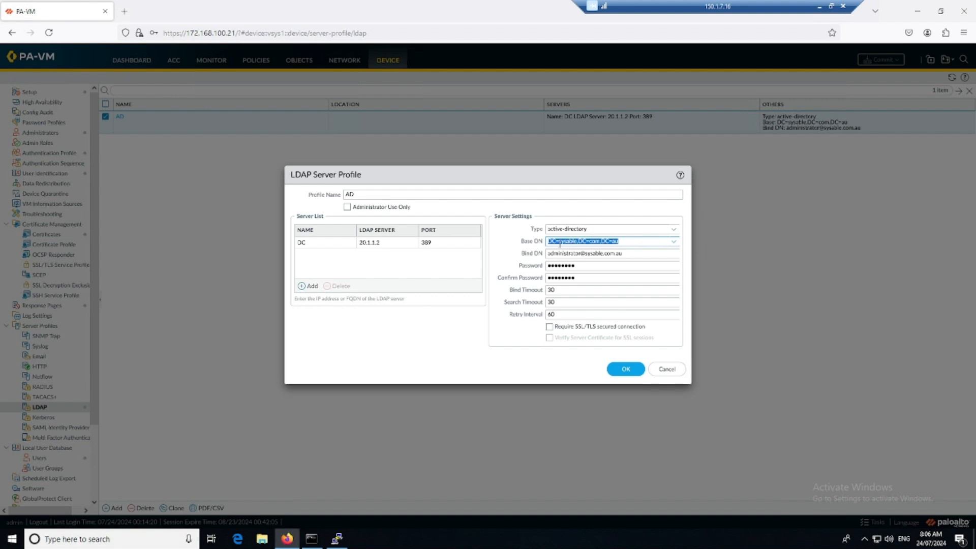
pyautogui.click(483, 324)
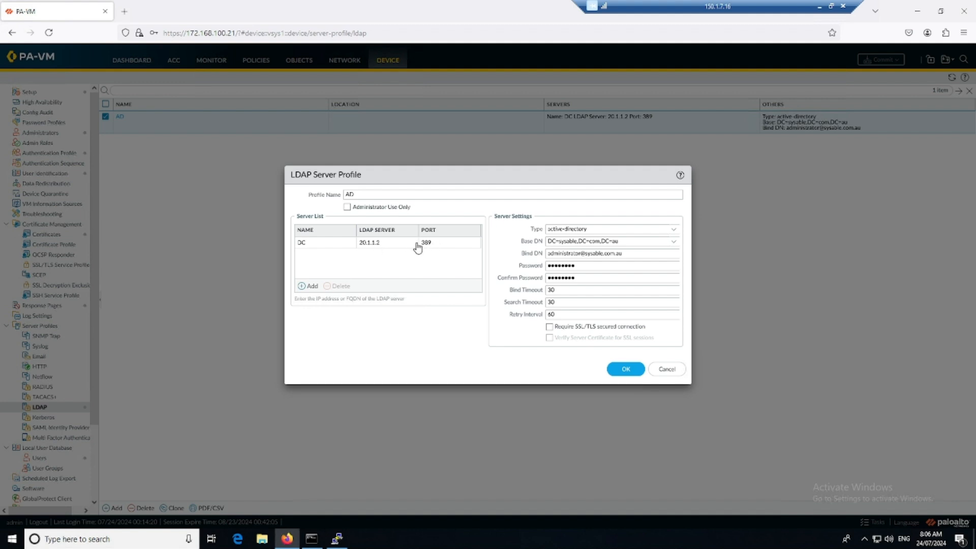
pyautogui.click(628, 370)
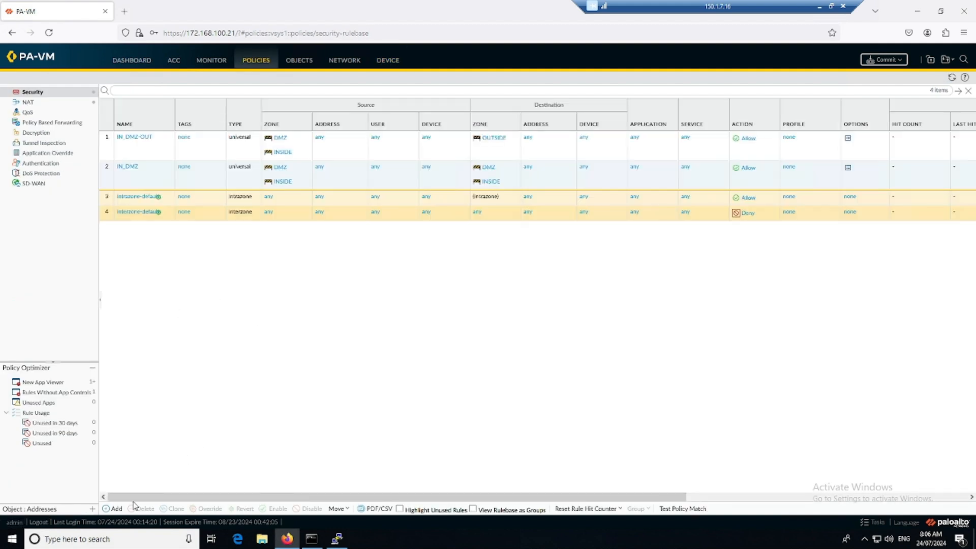
pyautogui.click(114, 510)
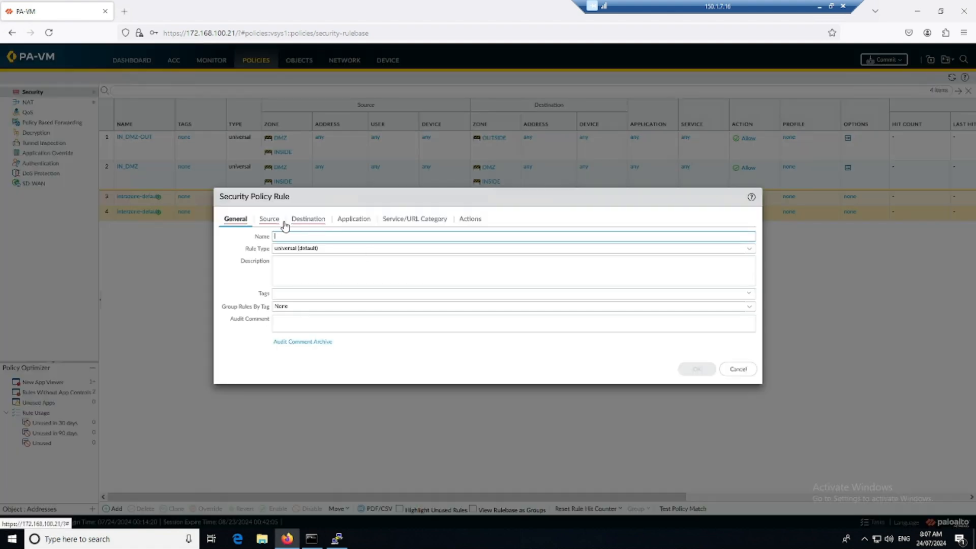
pyautogui.click(275, 226)
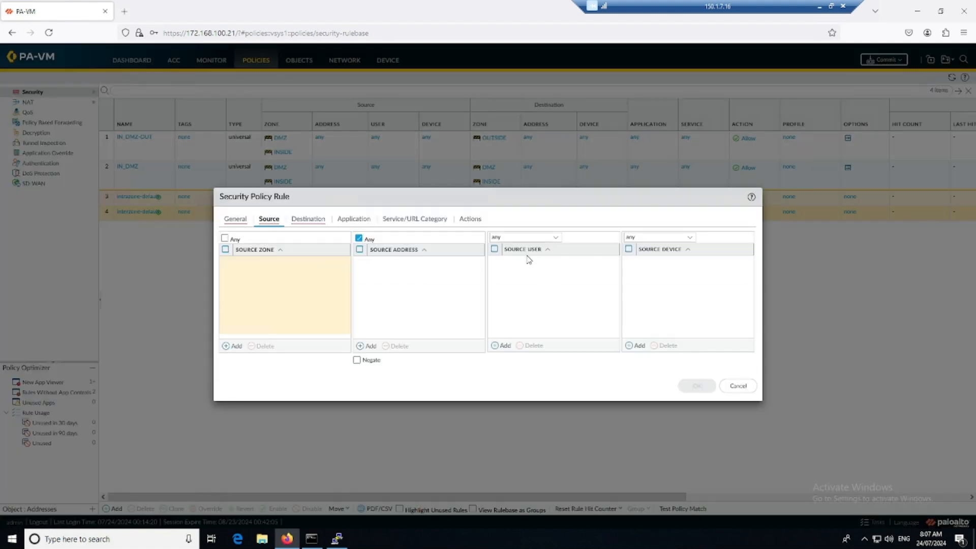
pyautogui.click(506, 347)
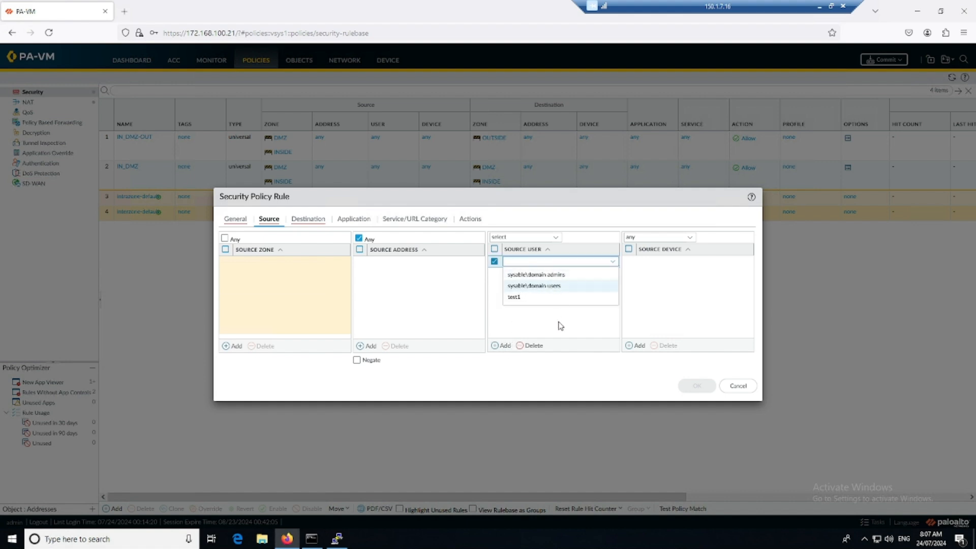
pyautogui.click(738, 386)
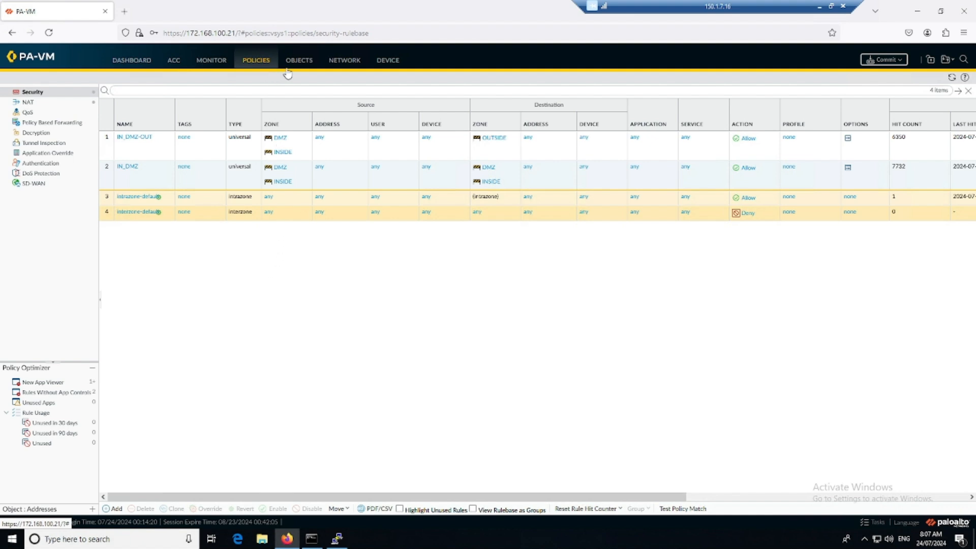
# Step: After browsing Objects services, show Device > User Identification's Group Mapping Settings
pyautogui.click(303, 62)
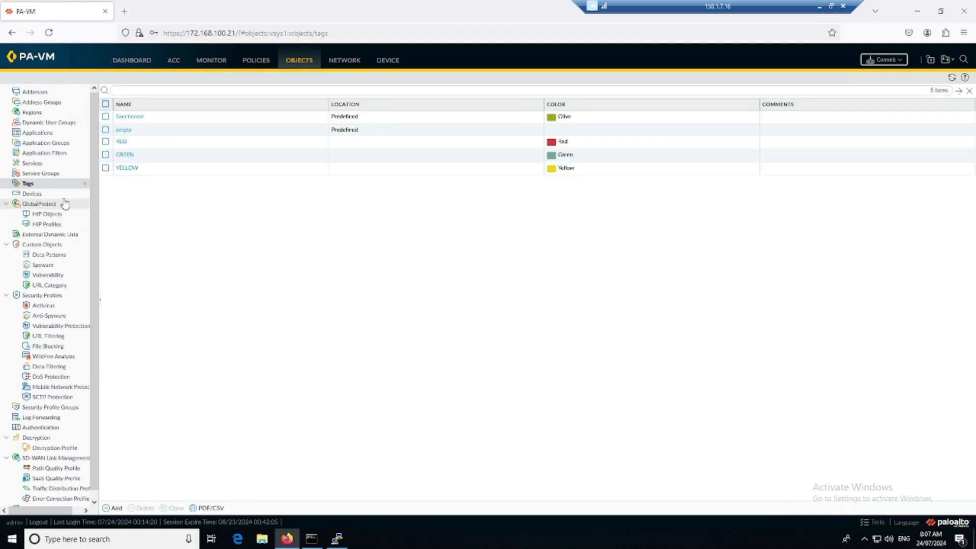
pyautogui.click(46, 174)
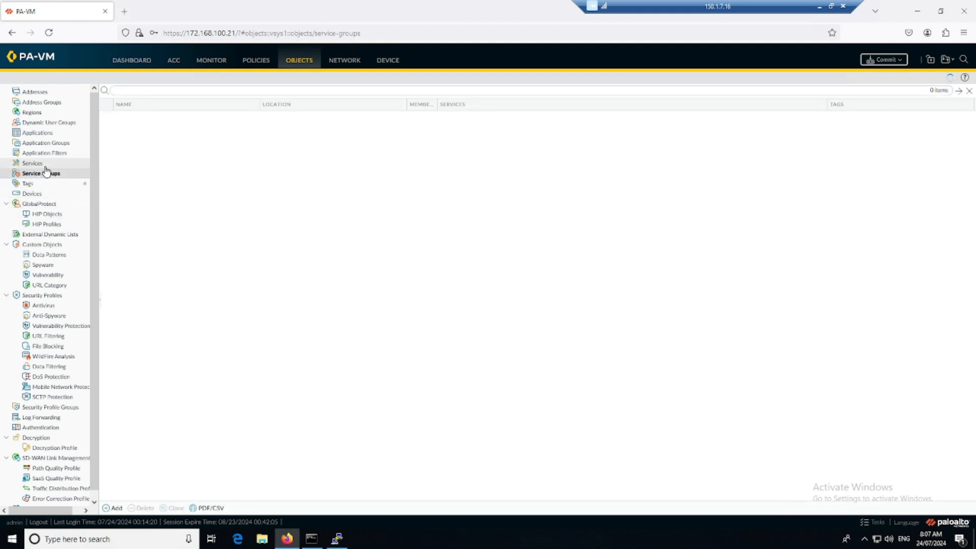
pyautogui.click(45, 167)
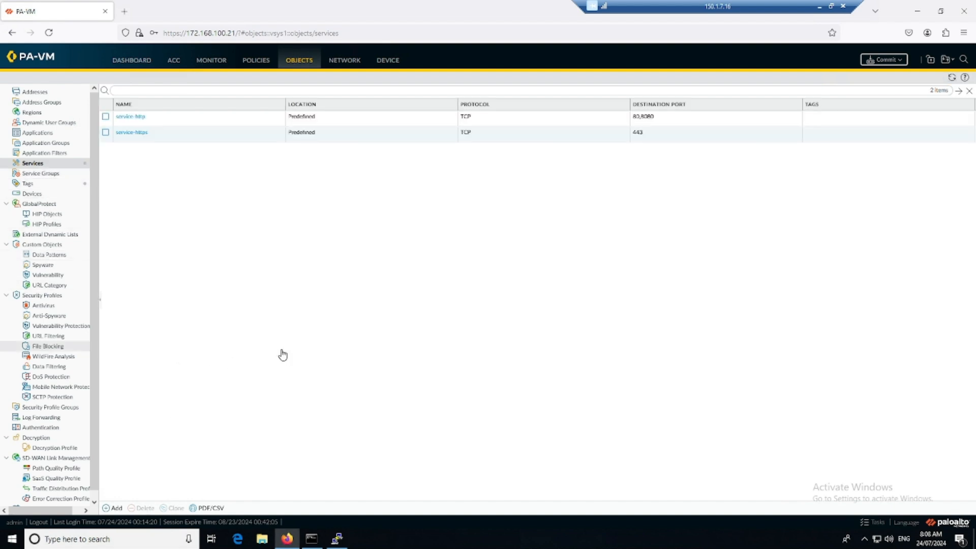
pyautogui.click(391, 61)
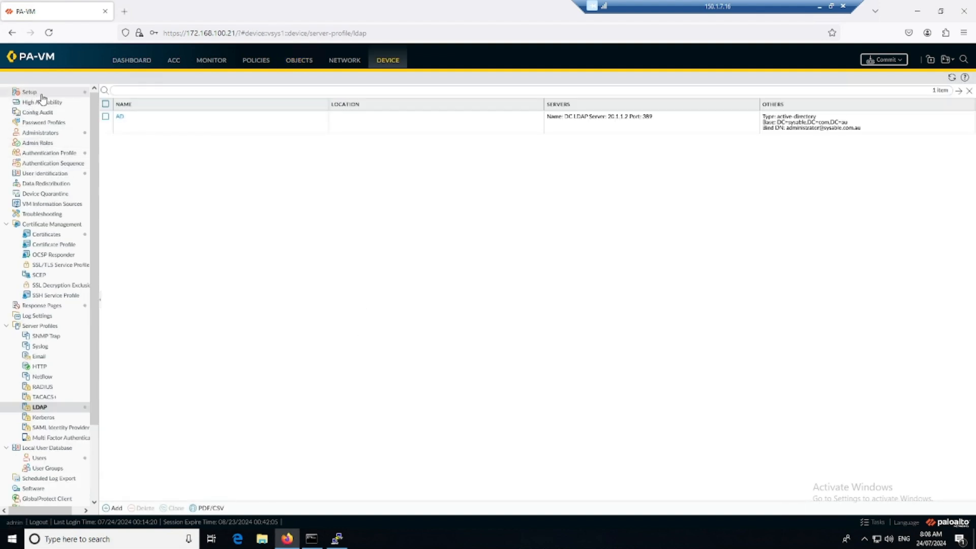
pyautogui.click(51, 176)
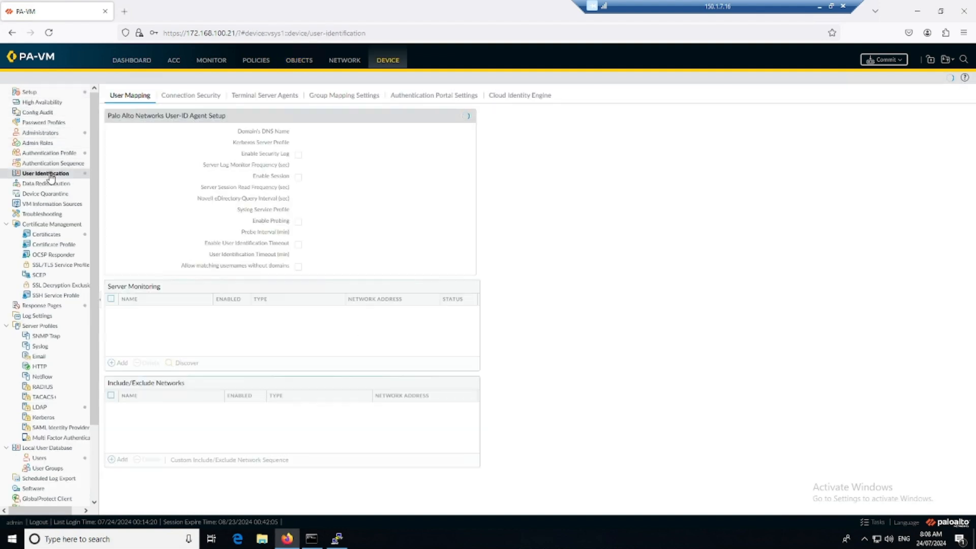
pyautogui.click(346, 97)
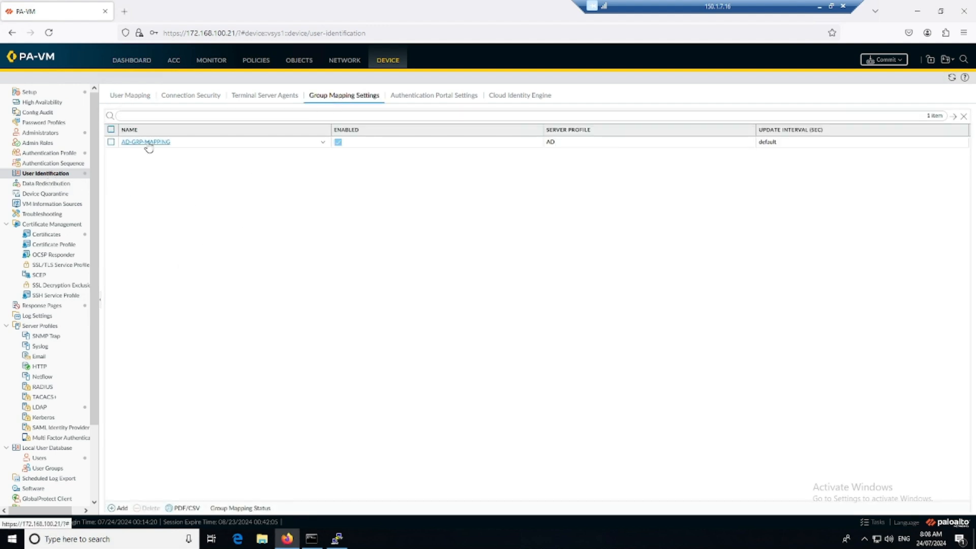
# Step: Review AD-GRP-MAPPING's server profile, attributes and group include list, then go to Policies > Security
pyautogui.click(146, 142)
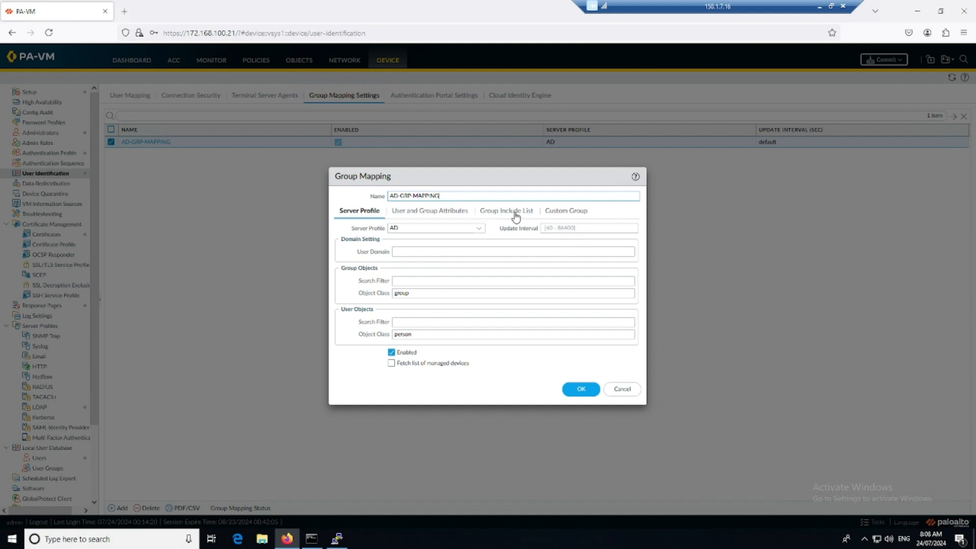
pyautogui.moveTo(441, 196); pyautogui.dragTo(389, 192)
pyautogui.click(479, 229)
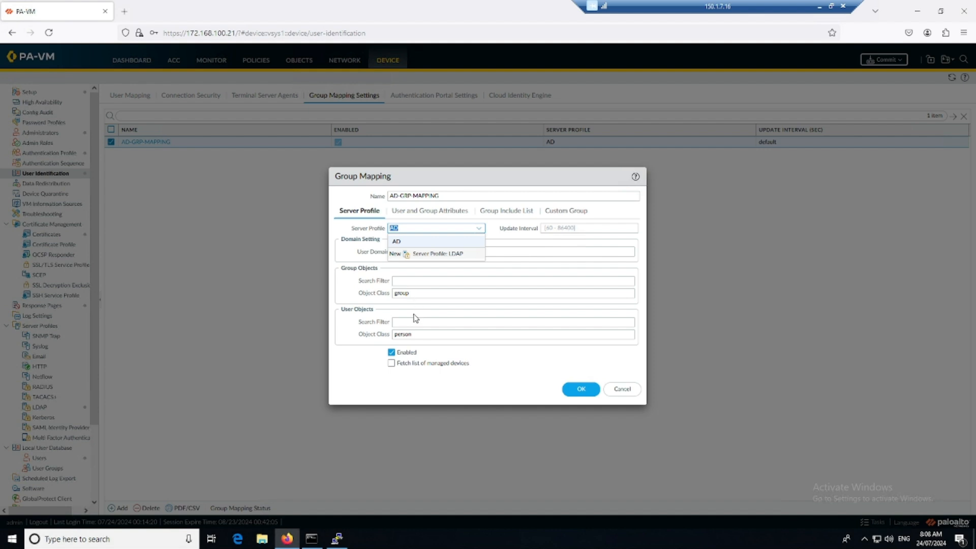
pyautogui.click(442, 218)
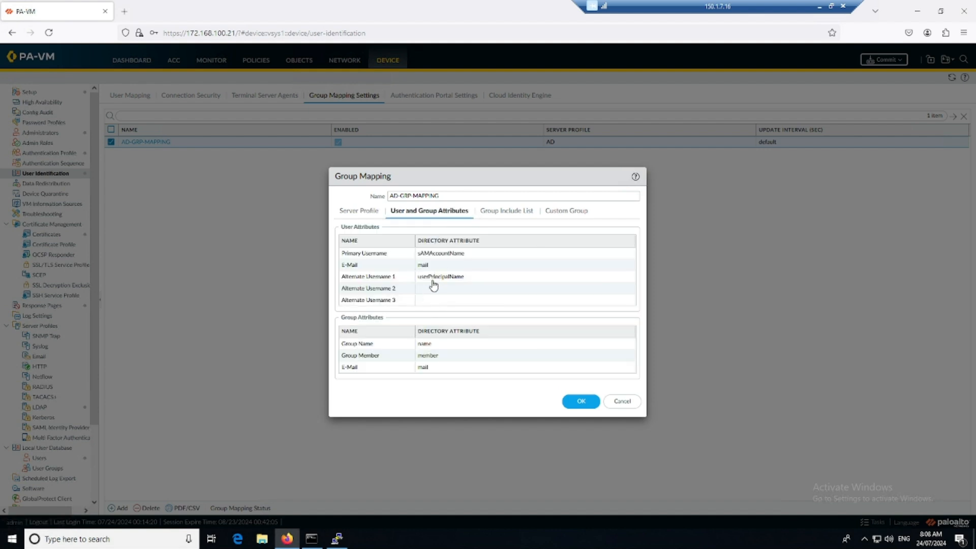
pyautogui.click(508, 218)
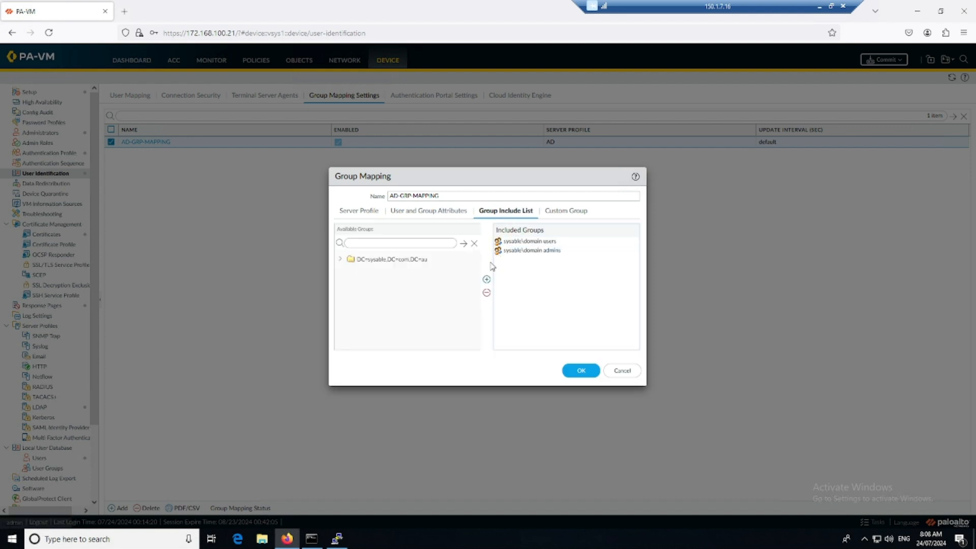
pyautogui.click(341, 259)
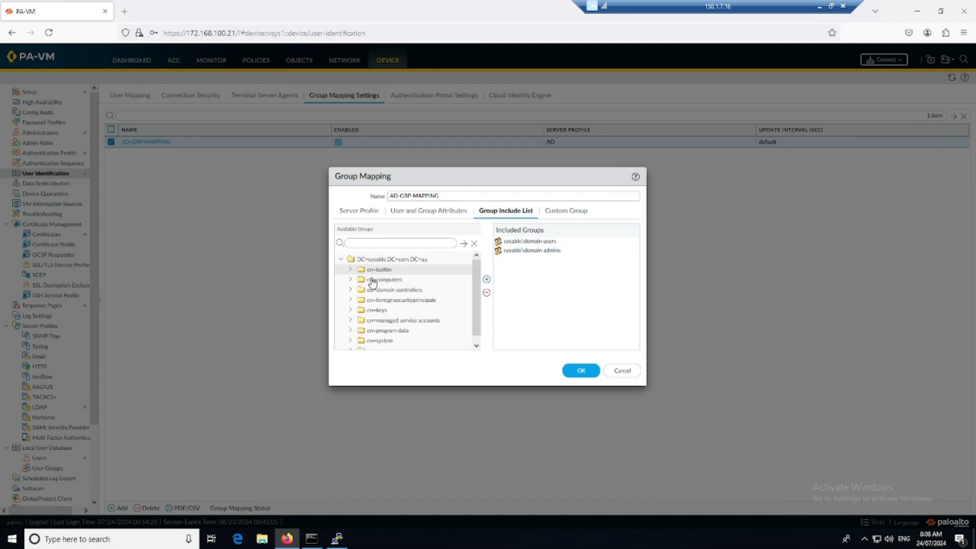
pyautogui.scroll(-1, 376, 300)
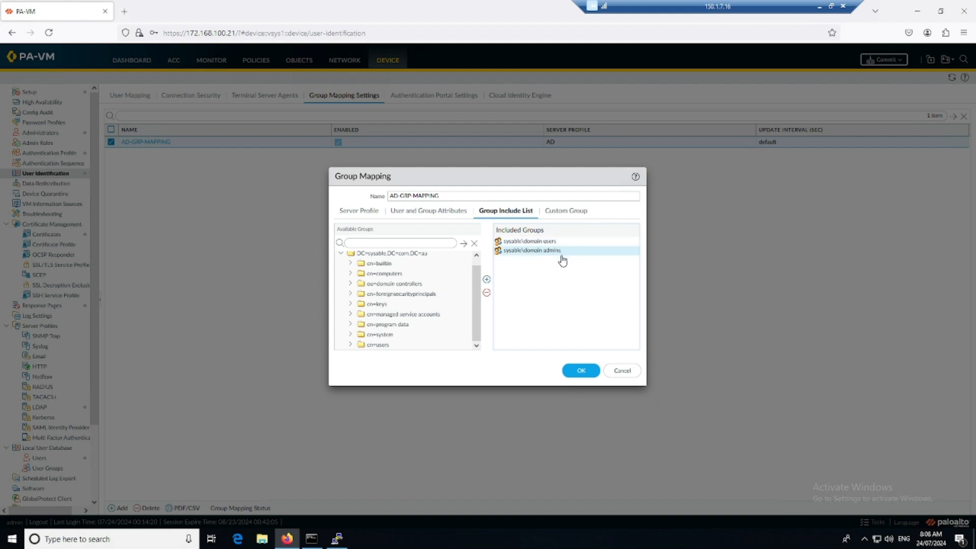
pyautogui.click(581, 371)
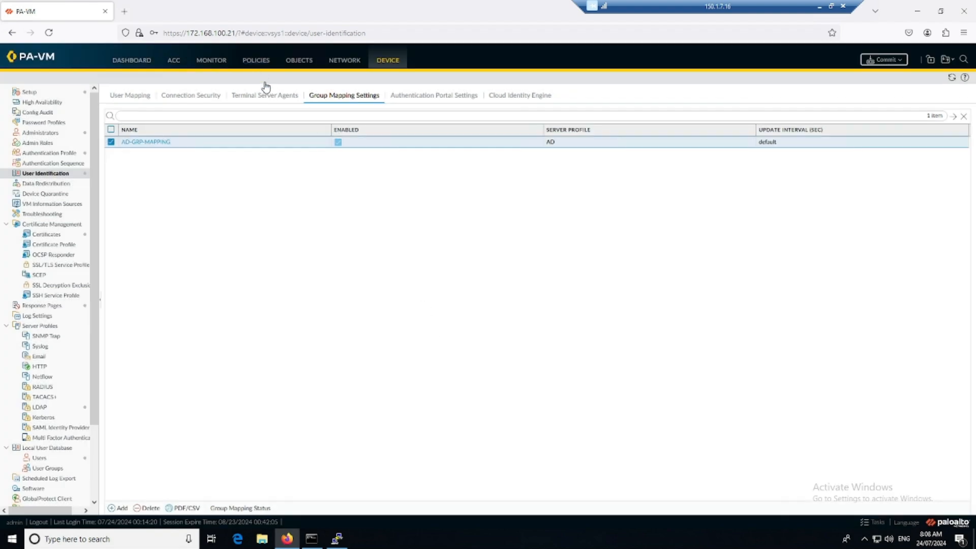
pyautogui.click(256, 60)
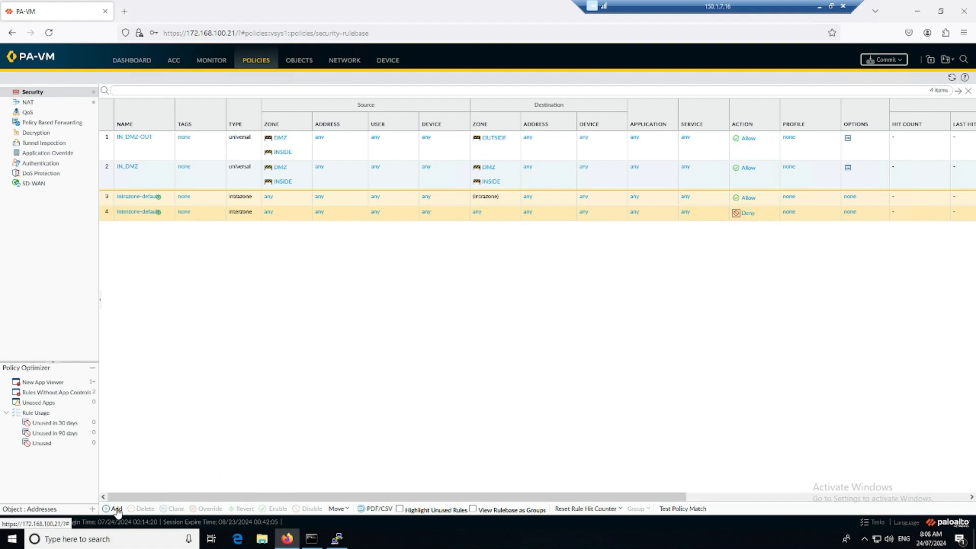
pyautogui.click(116, 508)
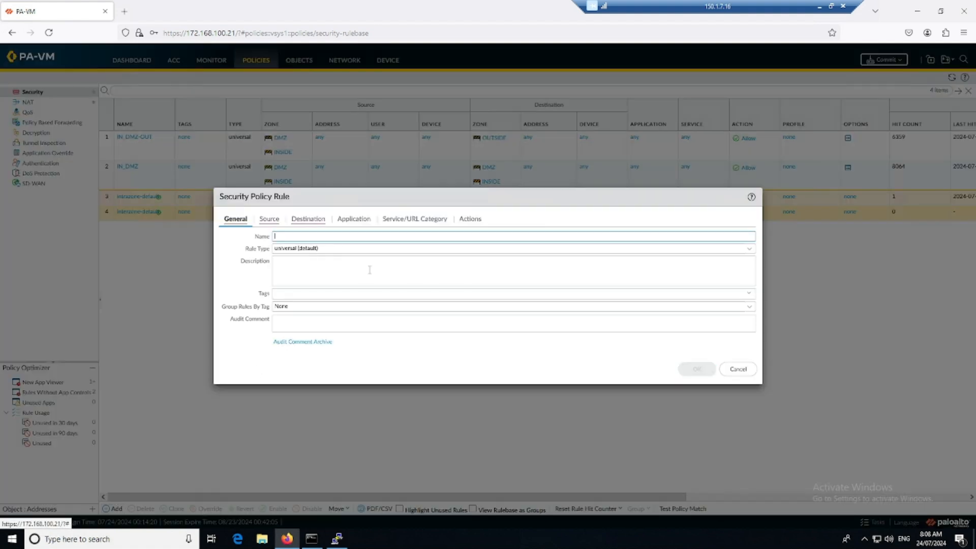
# Step: Try sysable\domain users as a new rule's source user, cancel the rule, and open User-ID logs
pyautogui.click(269, 220)
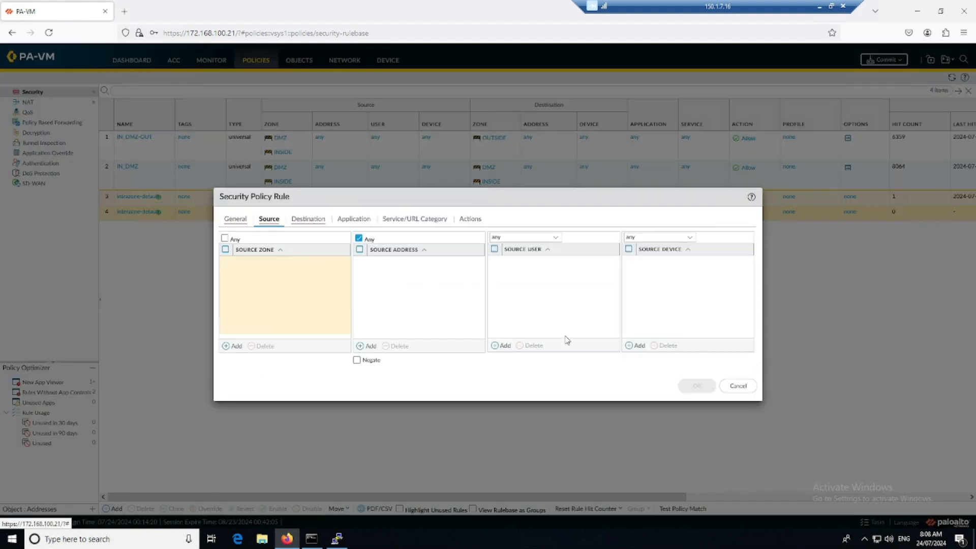
pyautogui.click(501, 346)
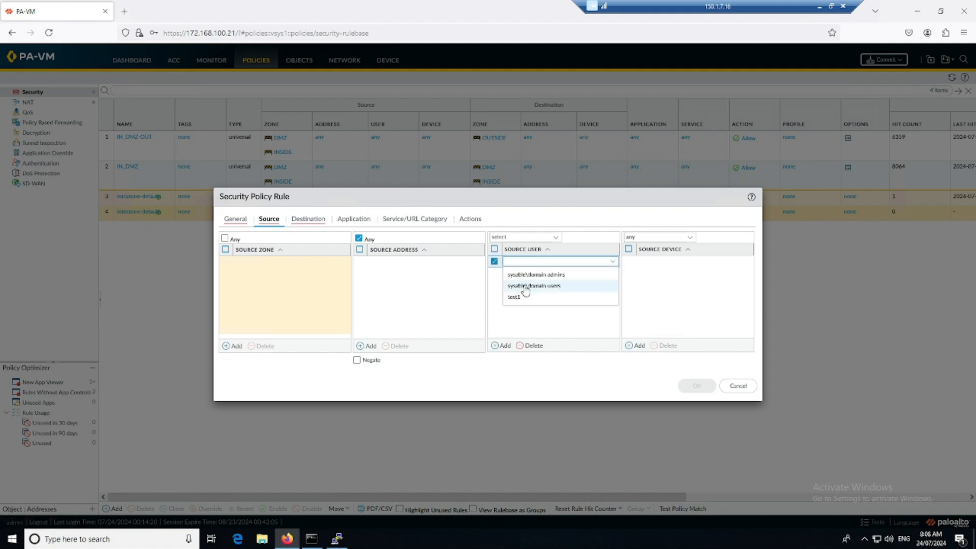
pyautogui.click(560, 286)
pyautogui.click(548, 316)
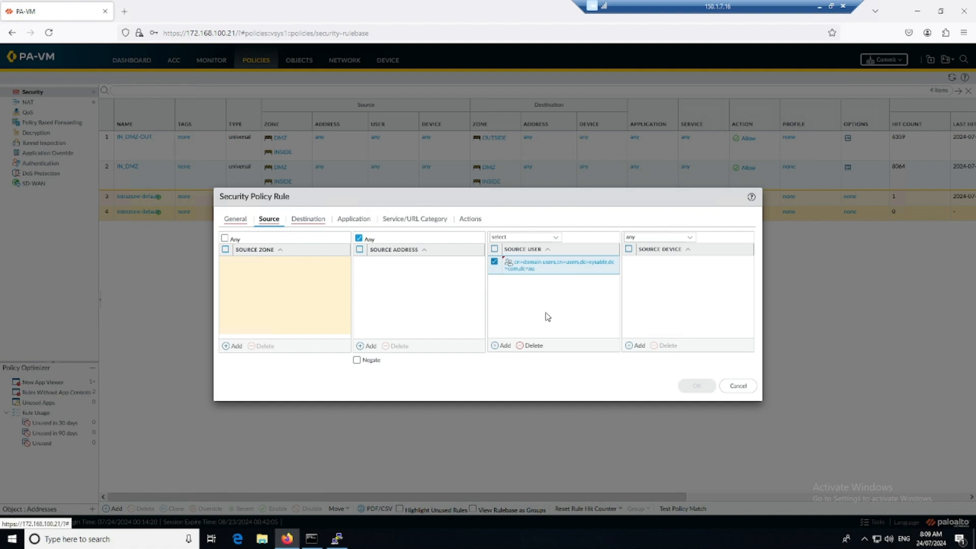
pyautogui.click(736, 388)
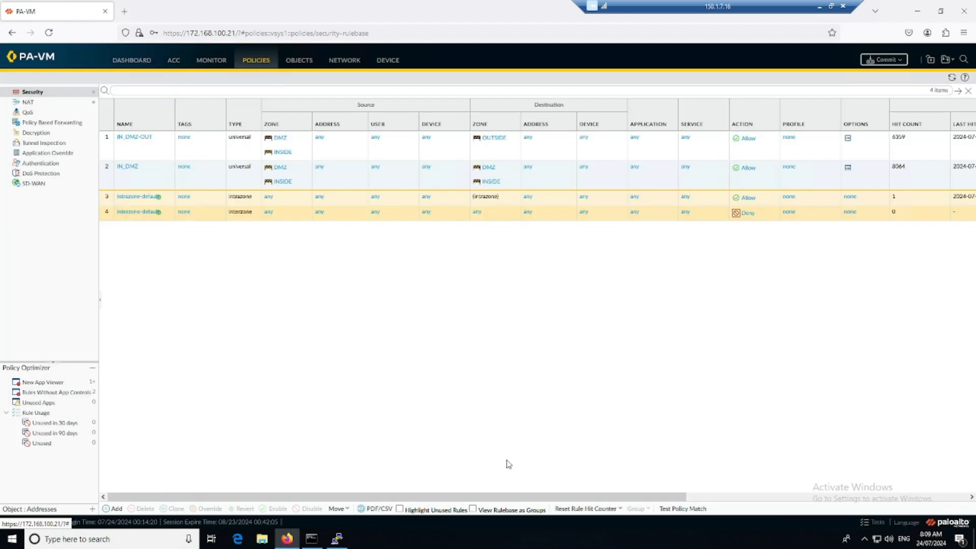
pyautogui.click(210, 60)
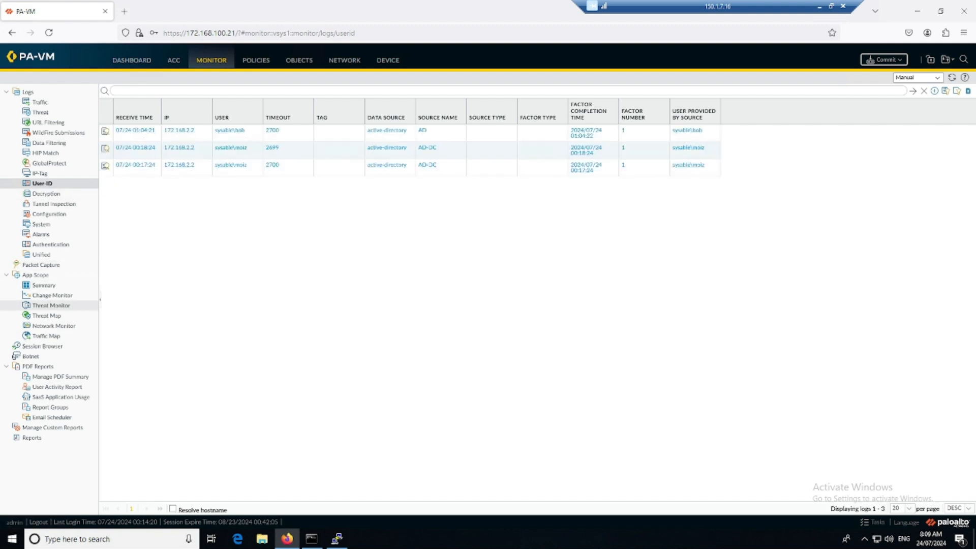
# Step: Sign the current user out of the Windows 10 client from the Start menu
pyautogui.hotkey('alt', 'Tab')
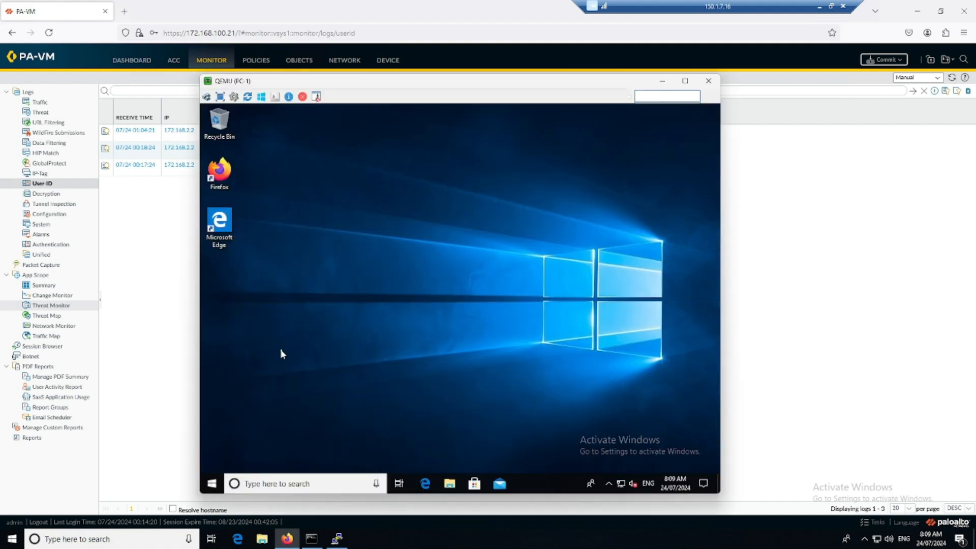
pyautogui.click(212, 484)
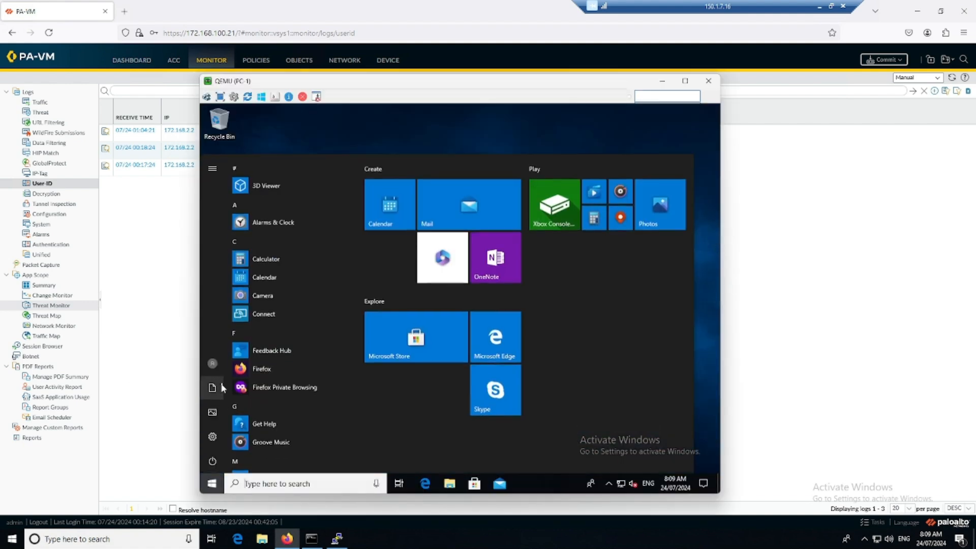
pyautogui.click(213, 363)
pyautogui.click(229, 317)
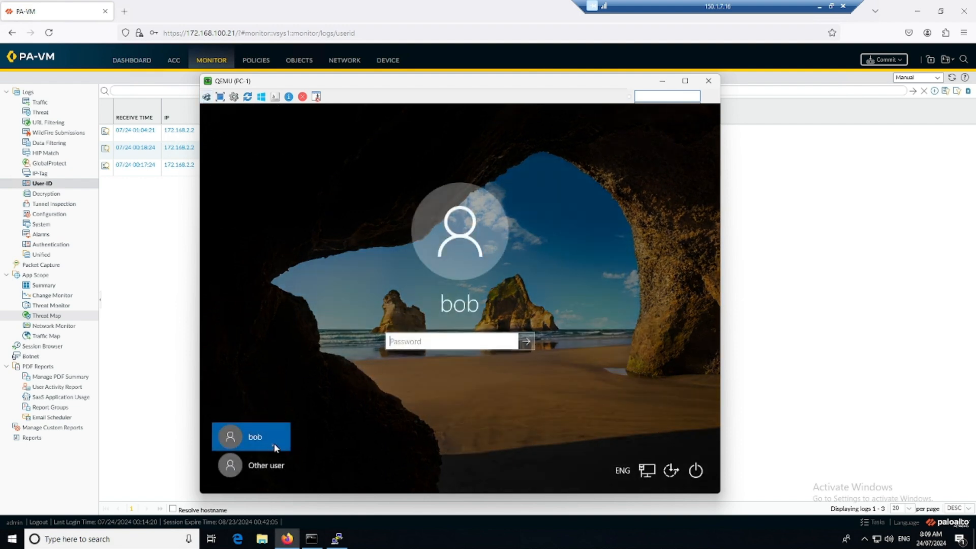
# Step: Sign back in through Other user as another sysable domain user with its password
pyautogui.click(258, 466)
pyautogui.write('s')
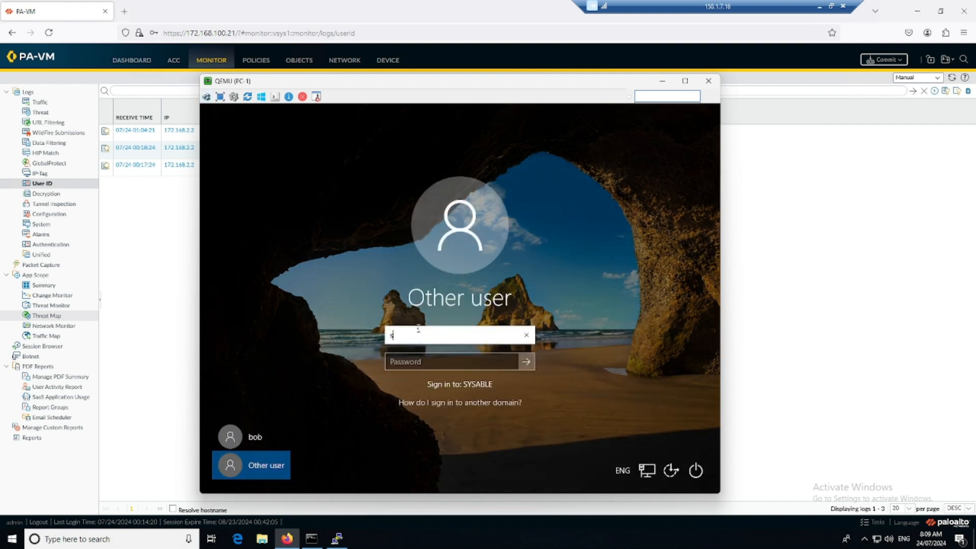
pyautogui.write('ysable\\mary')
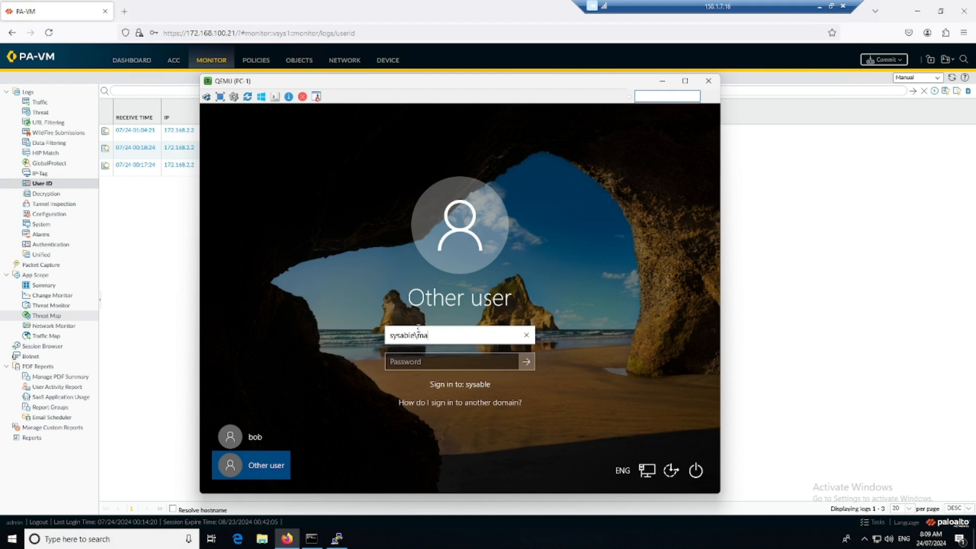
pyautogui.press('Tab')
pyautogui.write('***')
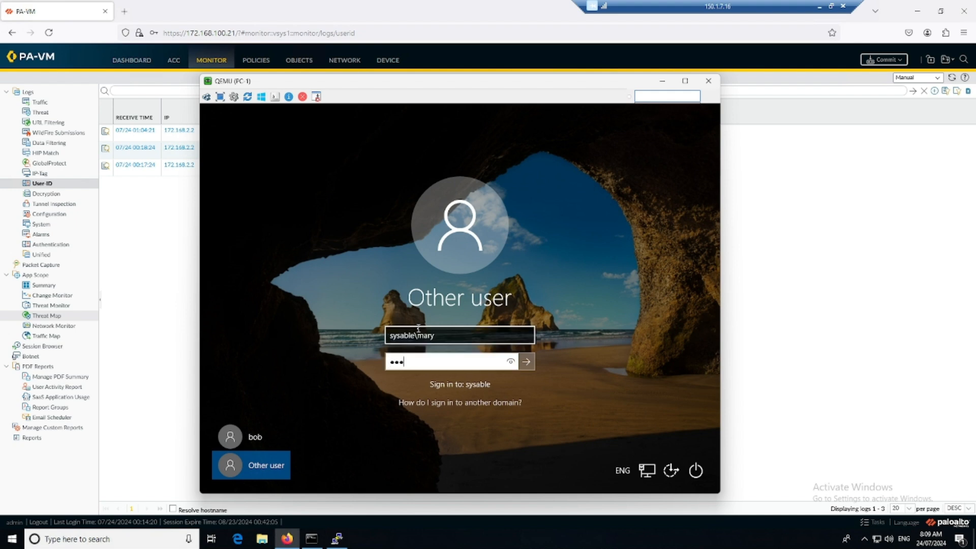
pyautogui.write('**')
pyautogui.press('Return')
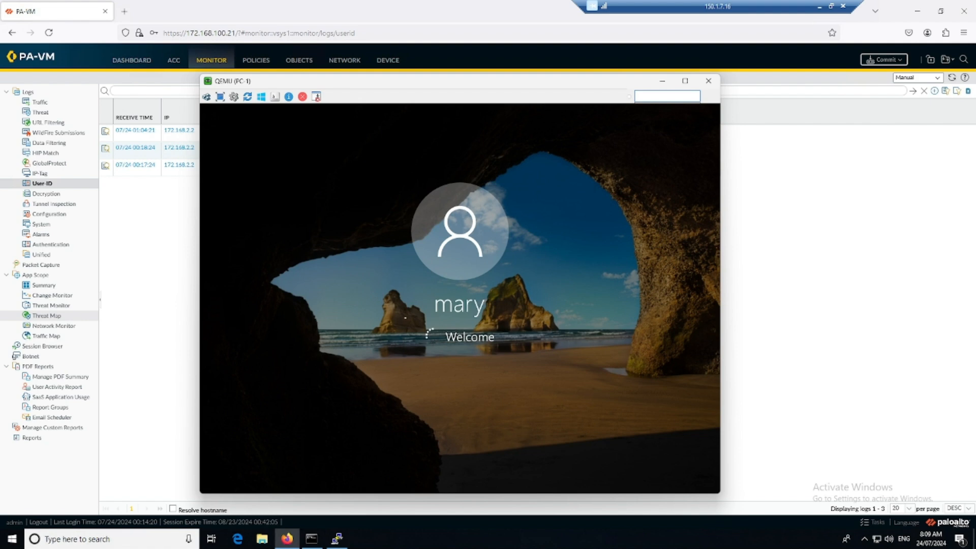
pyautogui.click(855, 242)
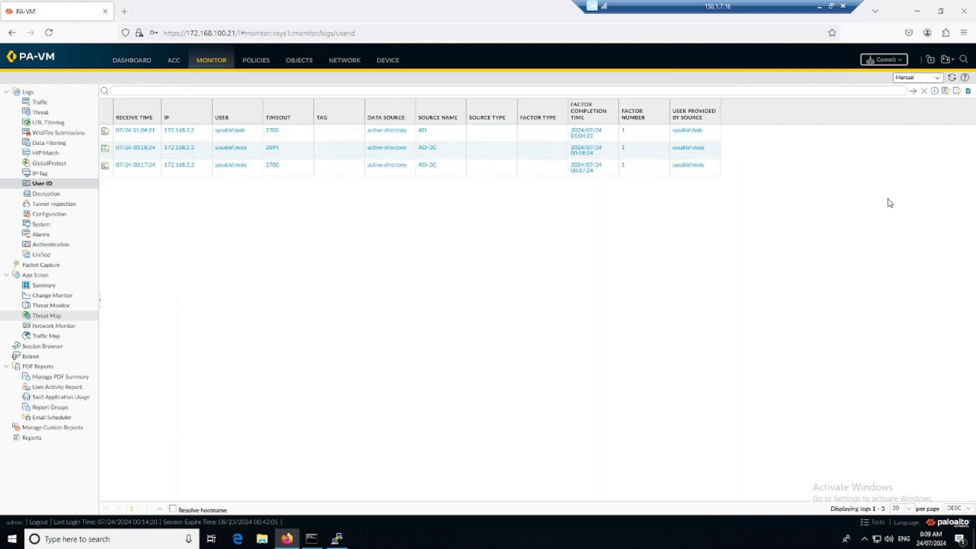
# Step: Refresh the User-ID logs and select the new 172.168.2.2 logon entry from source AD
pyautogui.click(950, 78)
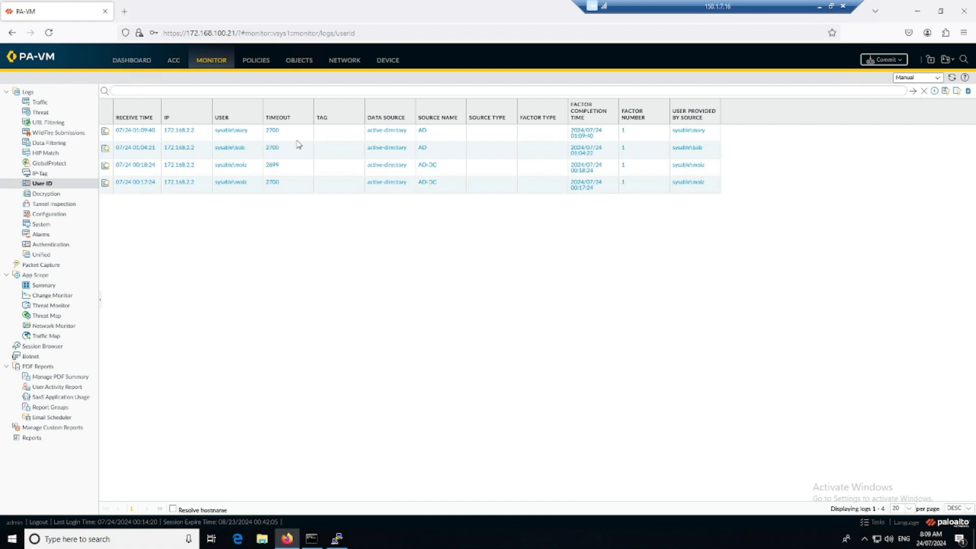
pyautogui.click(249, 134)
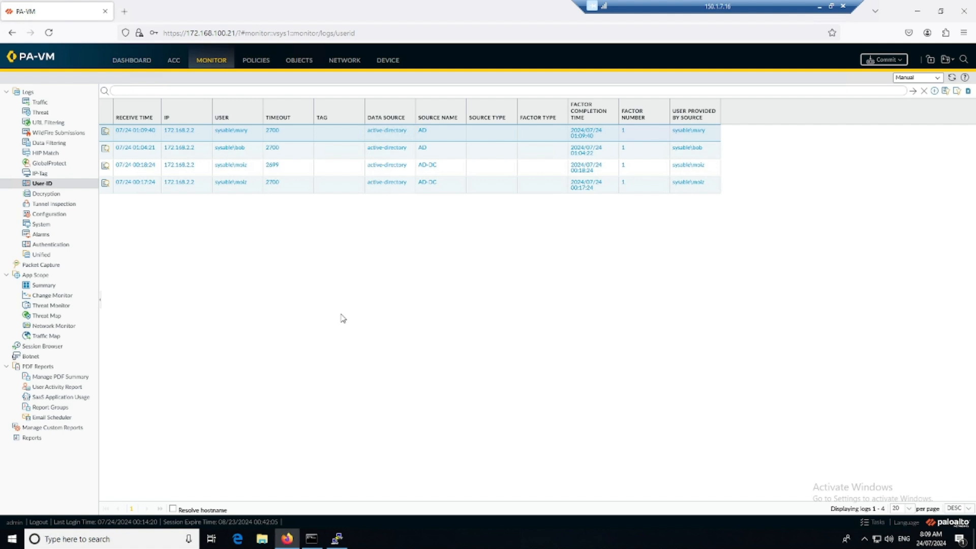